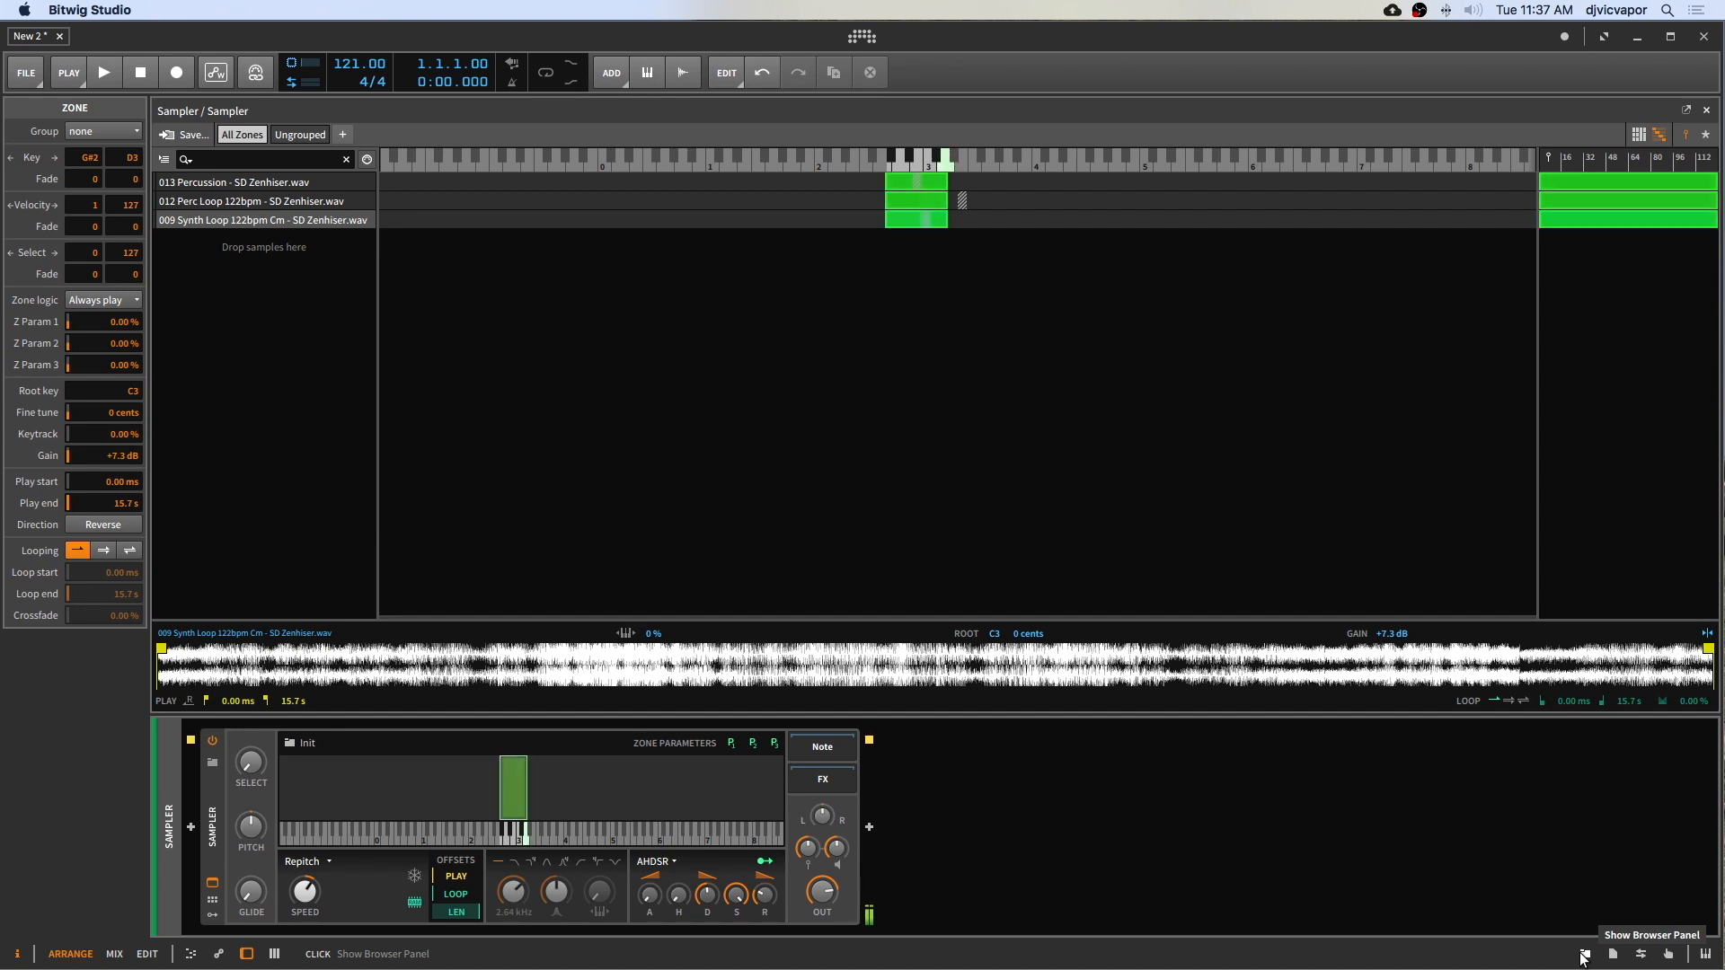
# Step: Add the sample 012 Bassline 122bpm Dm - SD Zenhiser.wav from the file browser as a new Sampler zone
pyautogui.click(1582, 956)
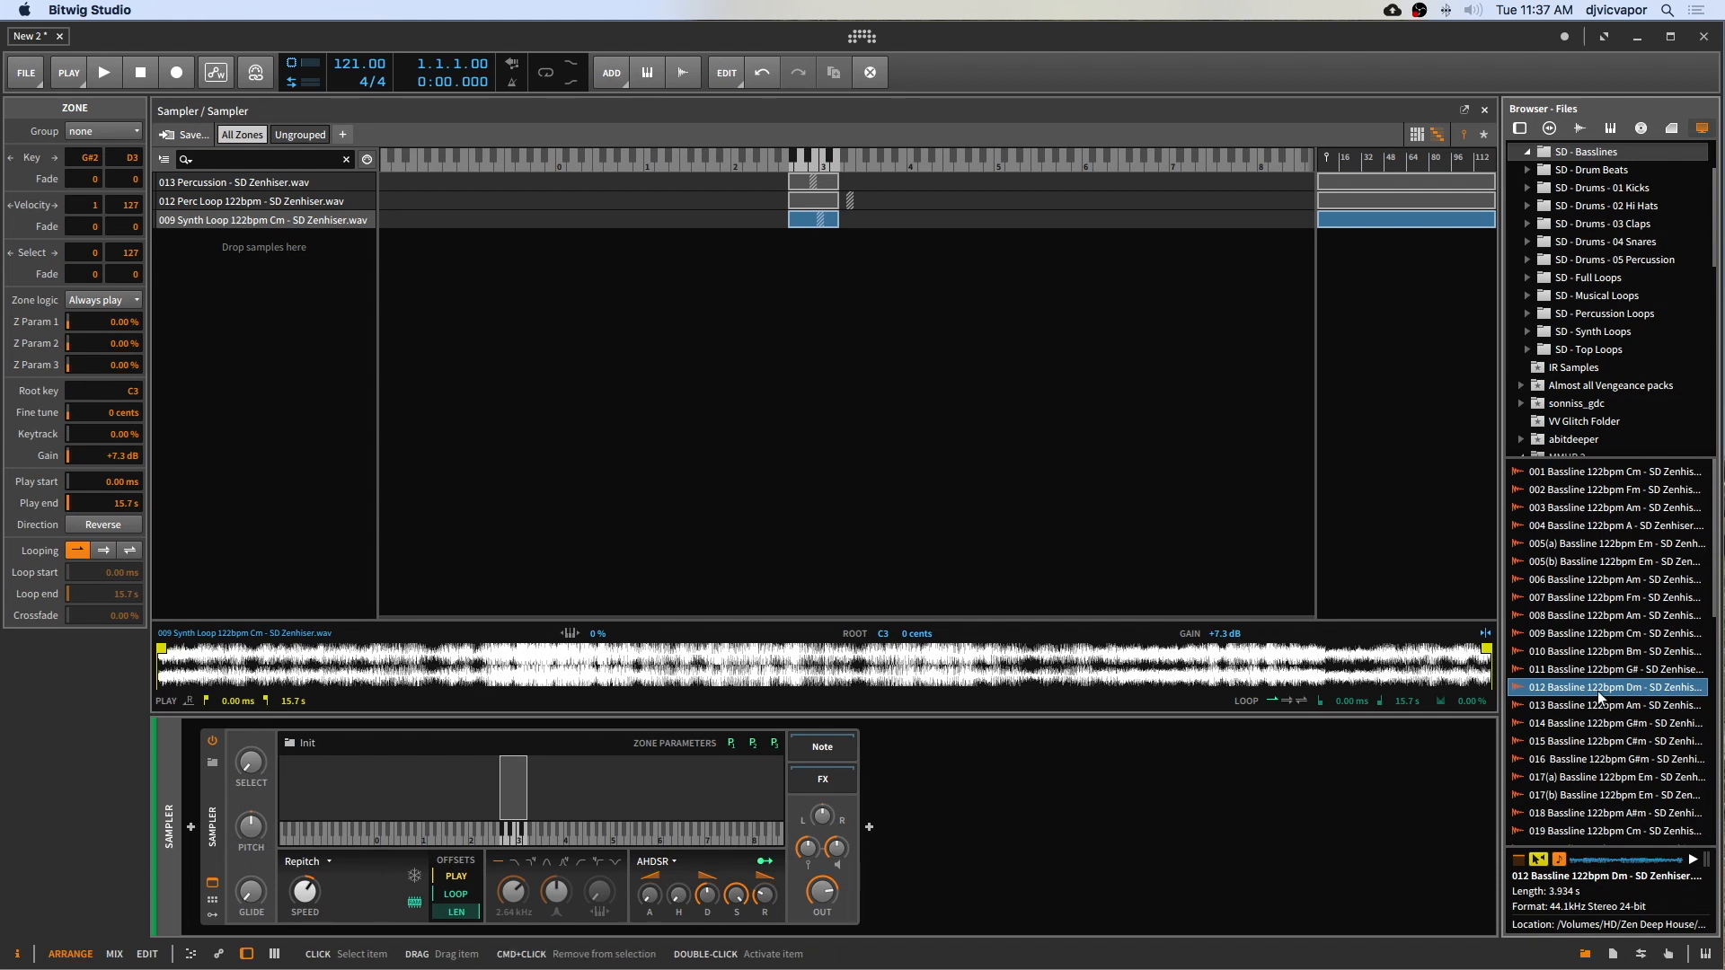
pyautogui.moveTo(1597, 692); pyautogui.dragTo(791, 274)
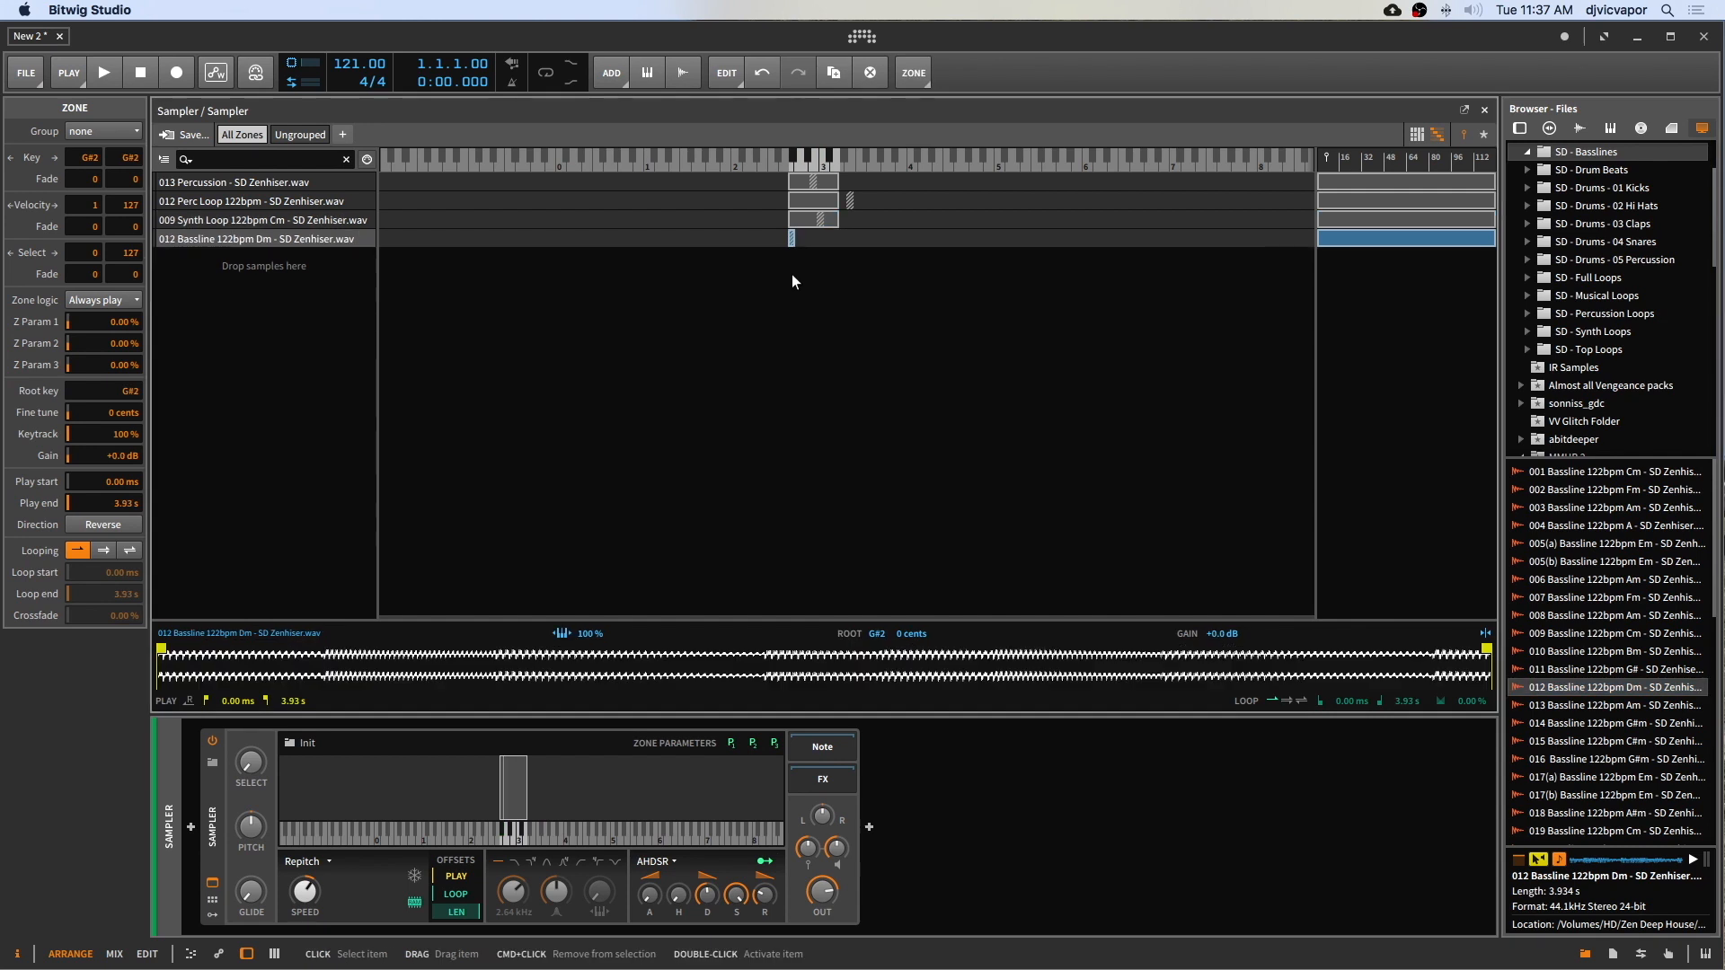
pyautogui.click(1588, 958)
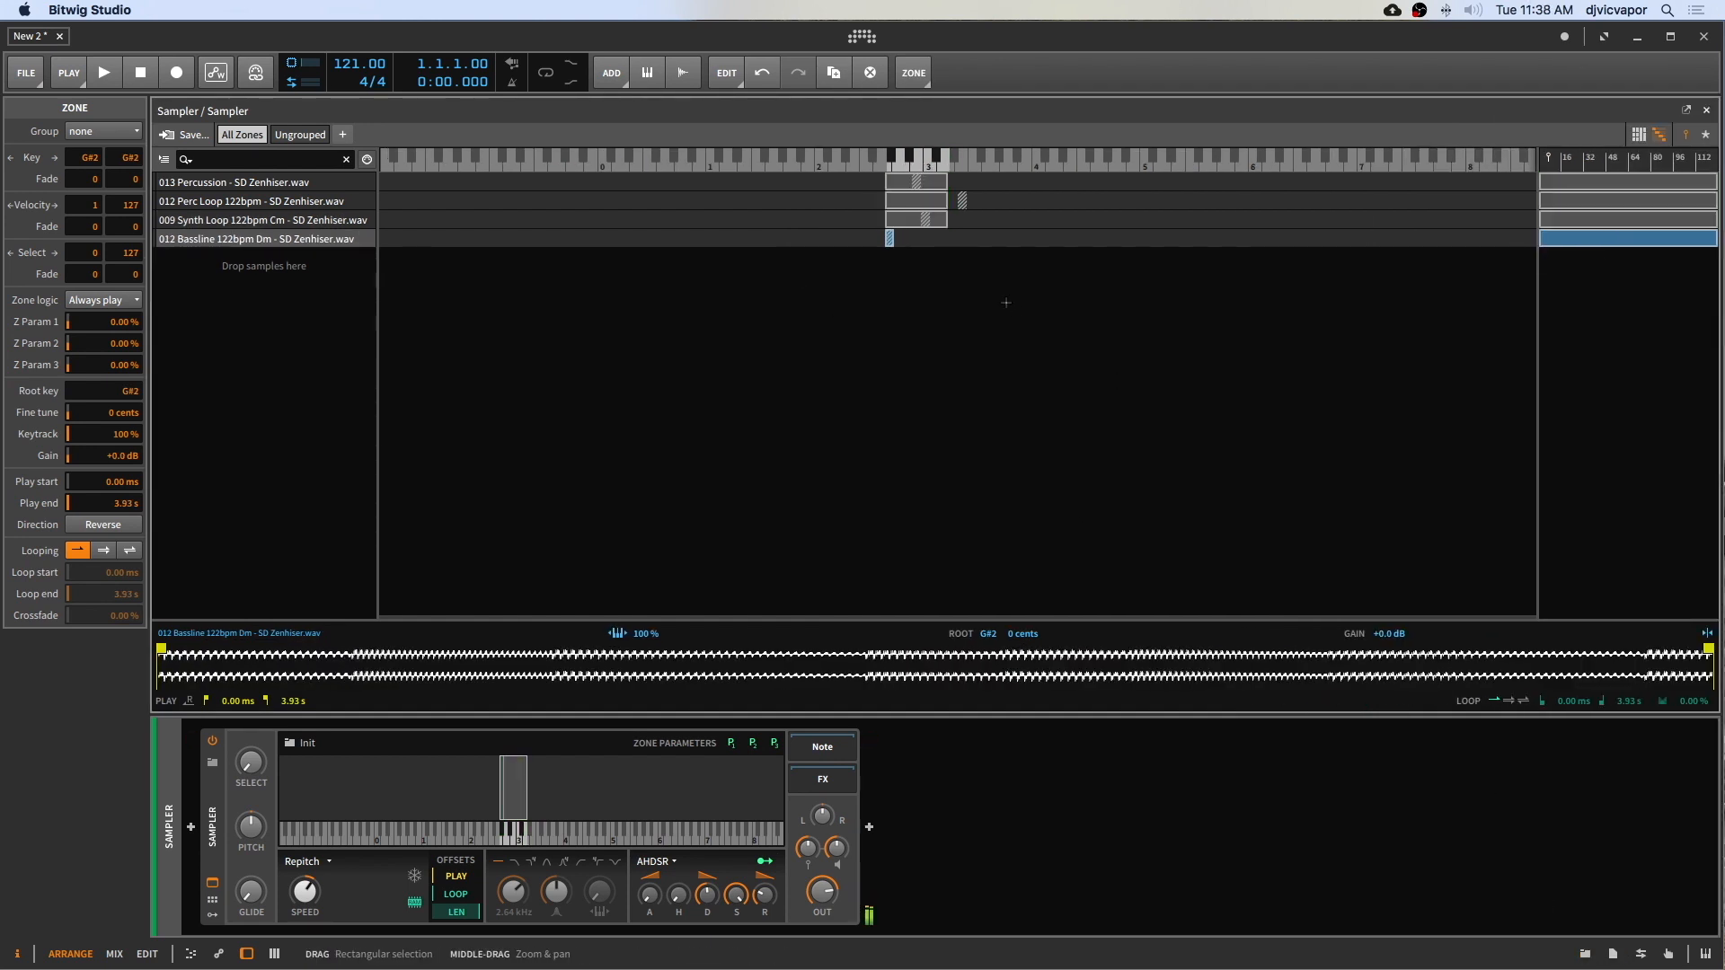
# Step: Stretch the bassline zone's key range to G#2–D3 and set its root key to B2
pyautogui.moveTo(890, 238); pyautogui.dragTo(945, 238)
pyautogui.moveTo(988, 634); pyautogui.dragTo(988, 627)
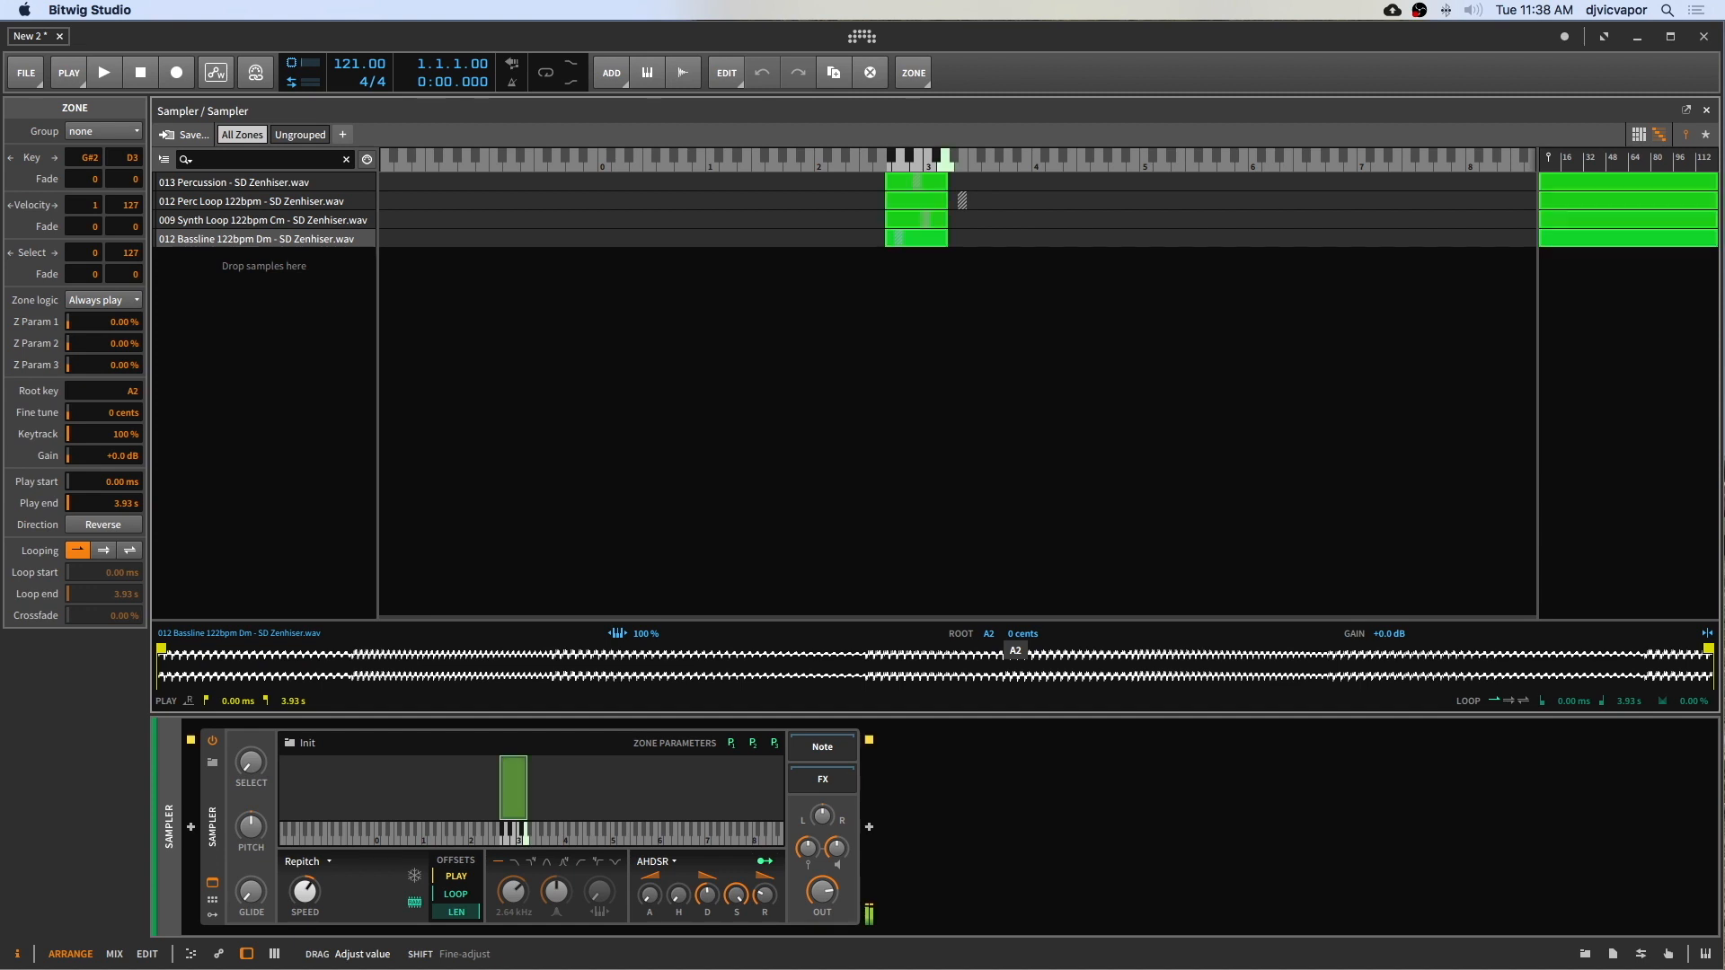
pyautogui.moveTo(989, 627); pyautogui.dragTo(988, 613)
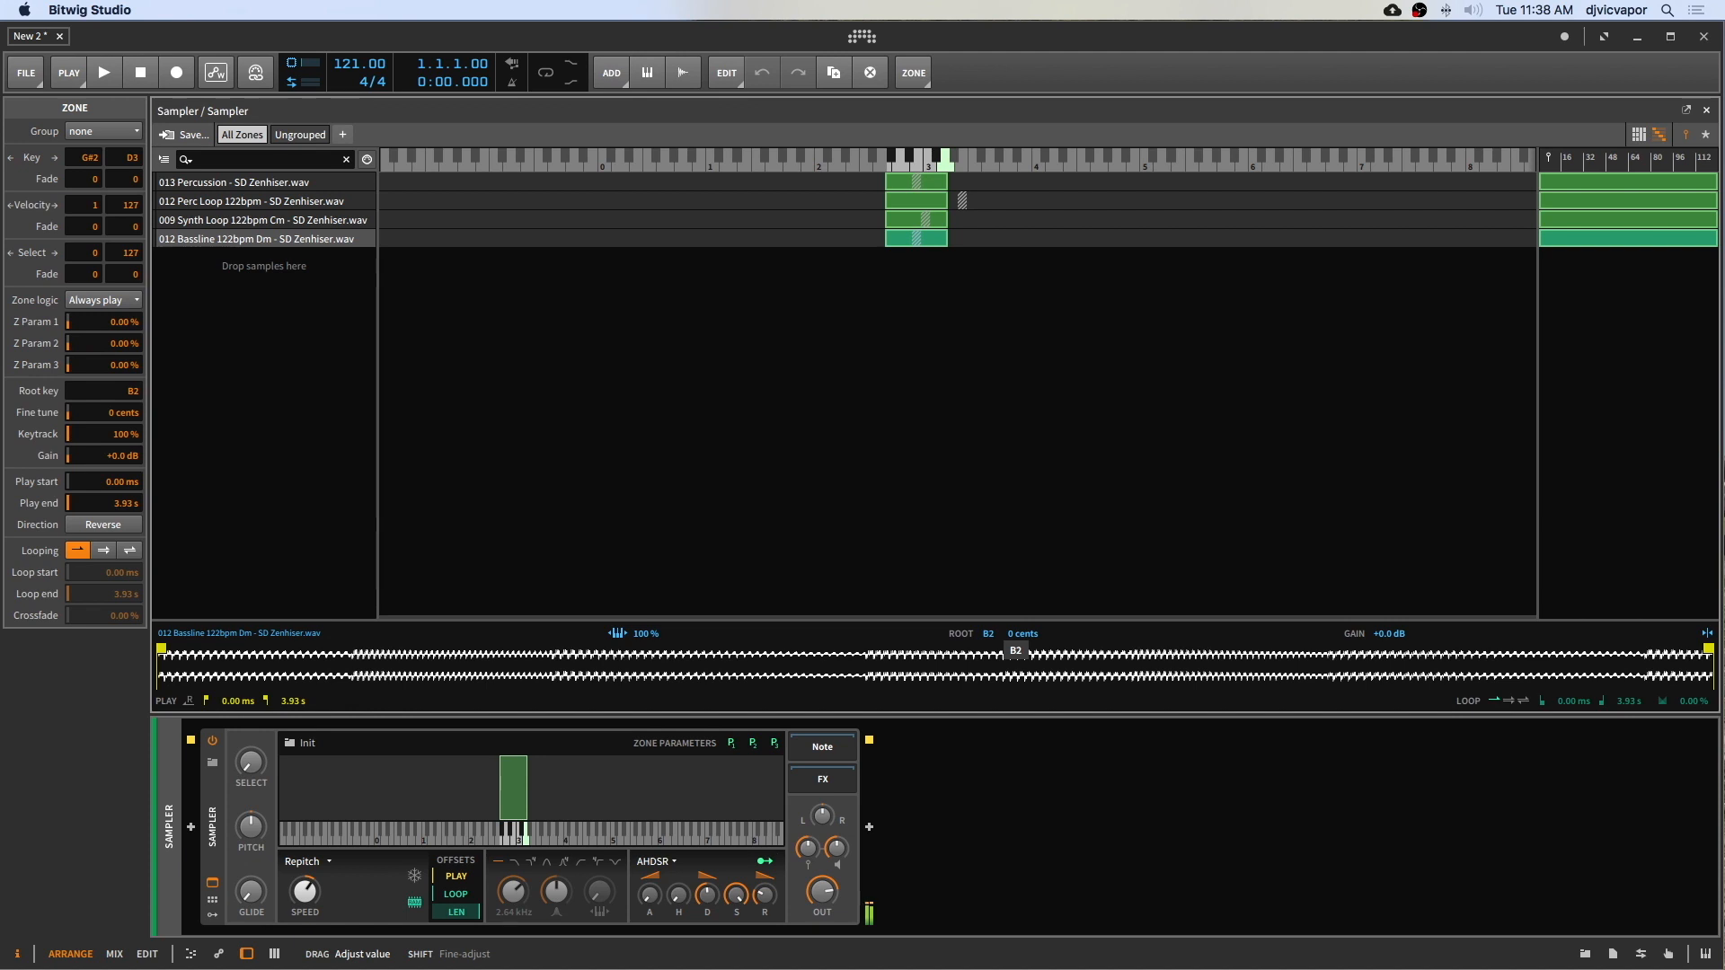
pyautogui.moveTo(988, 613); pyautogui.dragTo(988, 613)
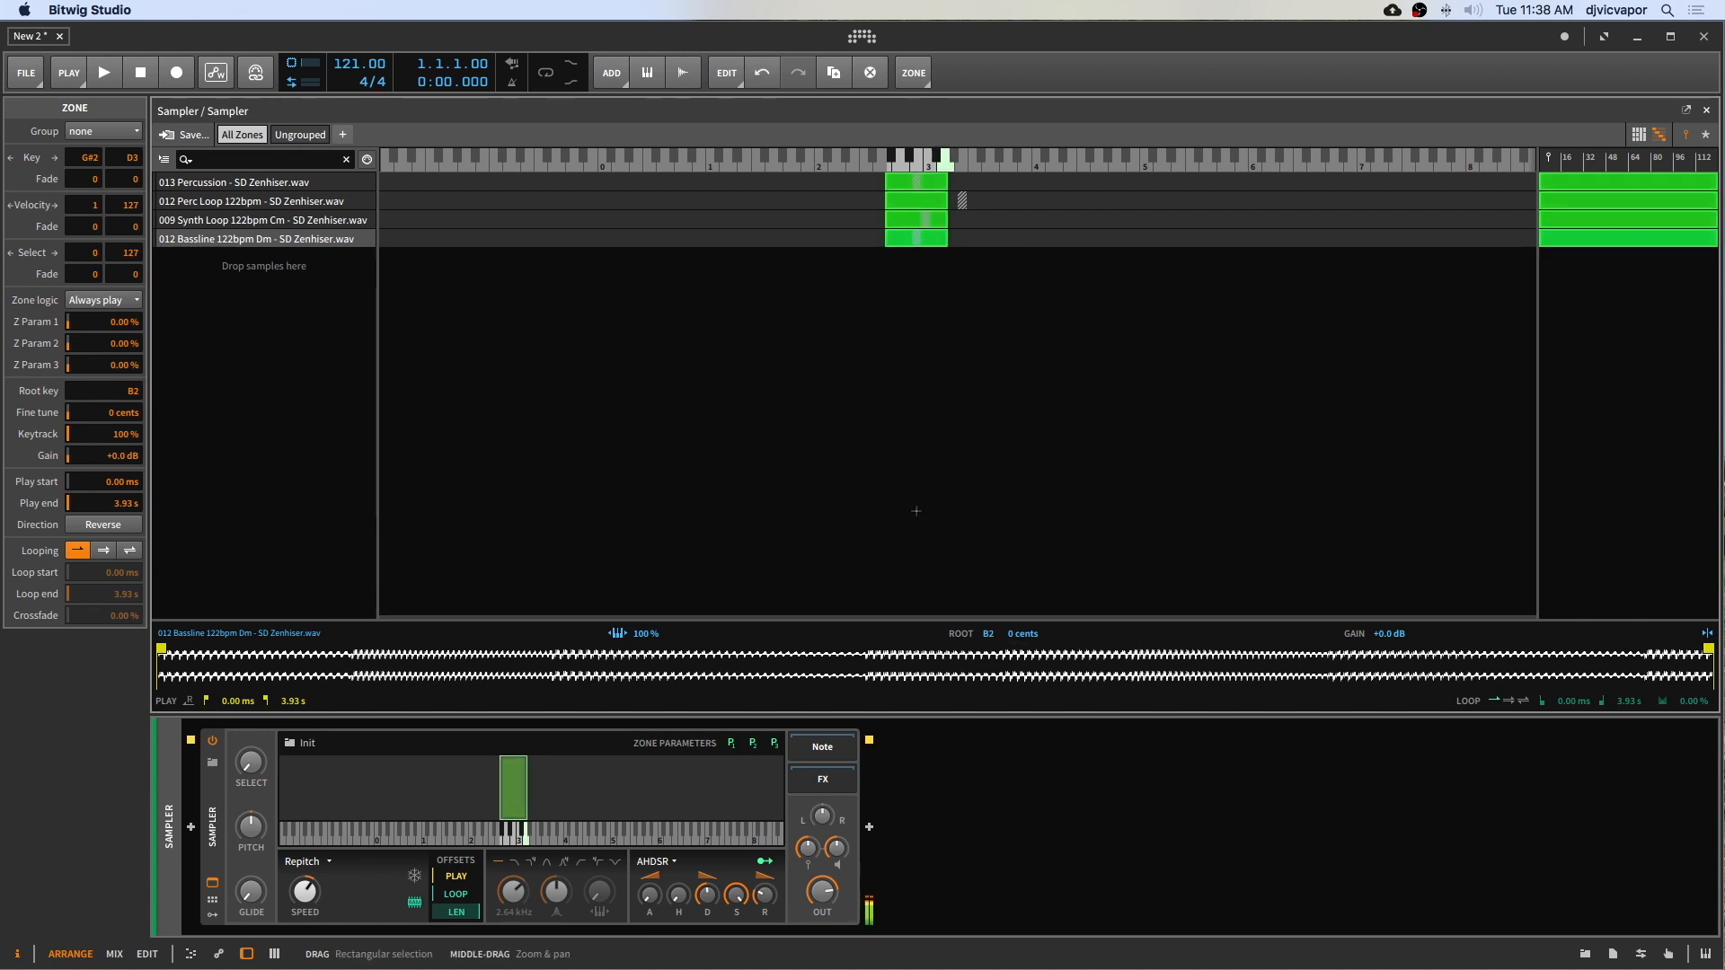
# Step: Select the Percussion, Perc Loop and Synth Loop zones and group them together
pyautogui.click(240, 224)
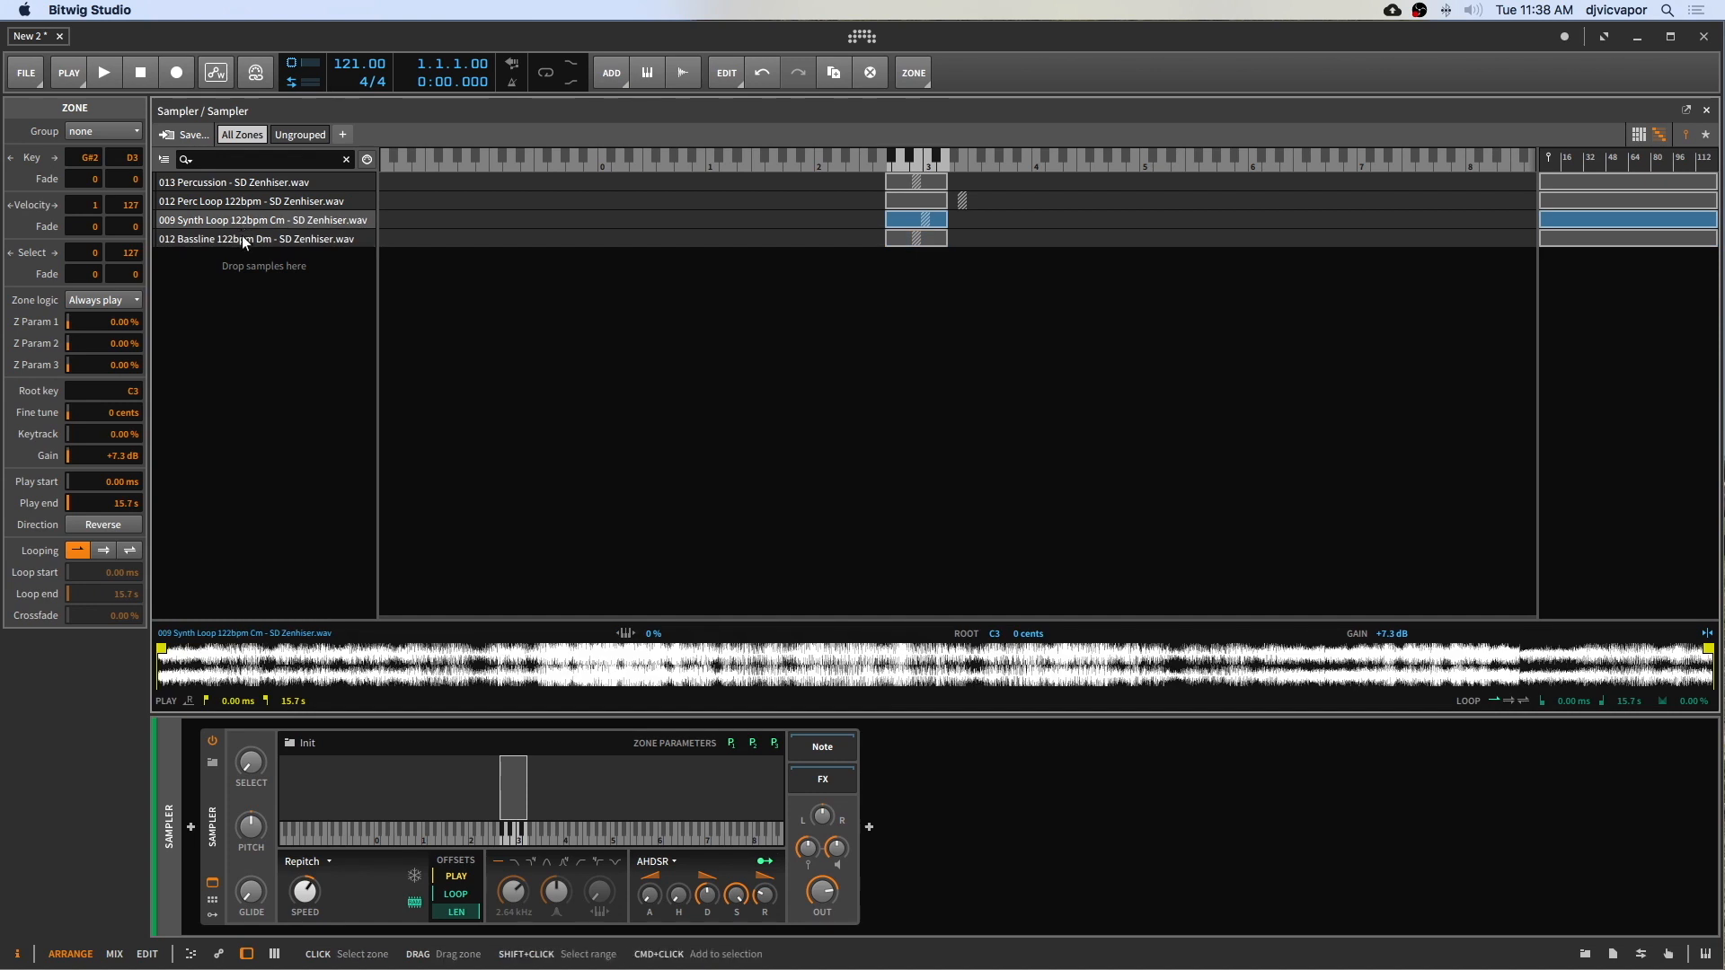
pyautogui.keyDown('shift'); pyautogui.click(239, 181); pyautogui.keyUp('shift')
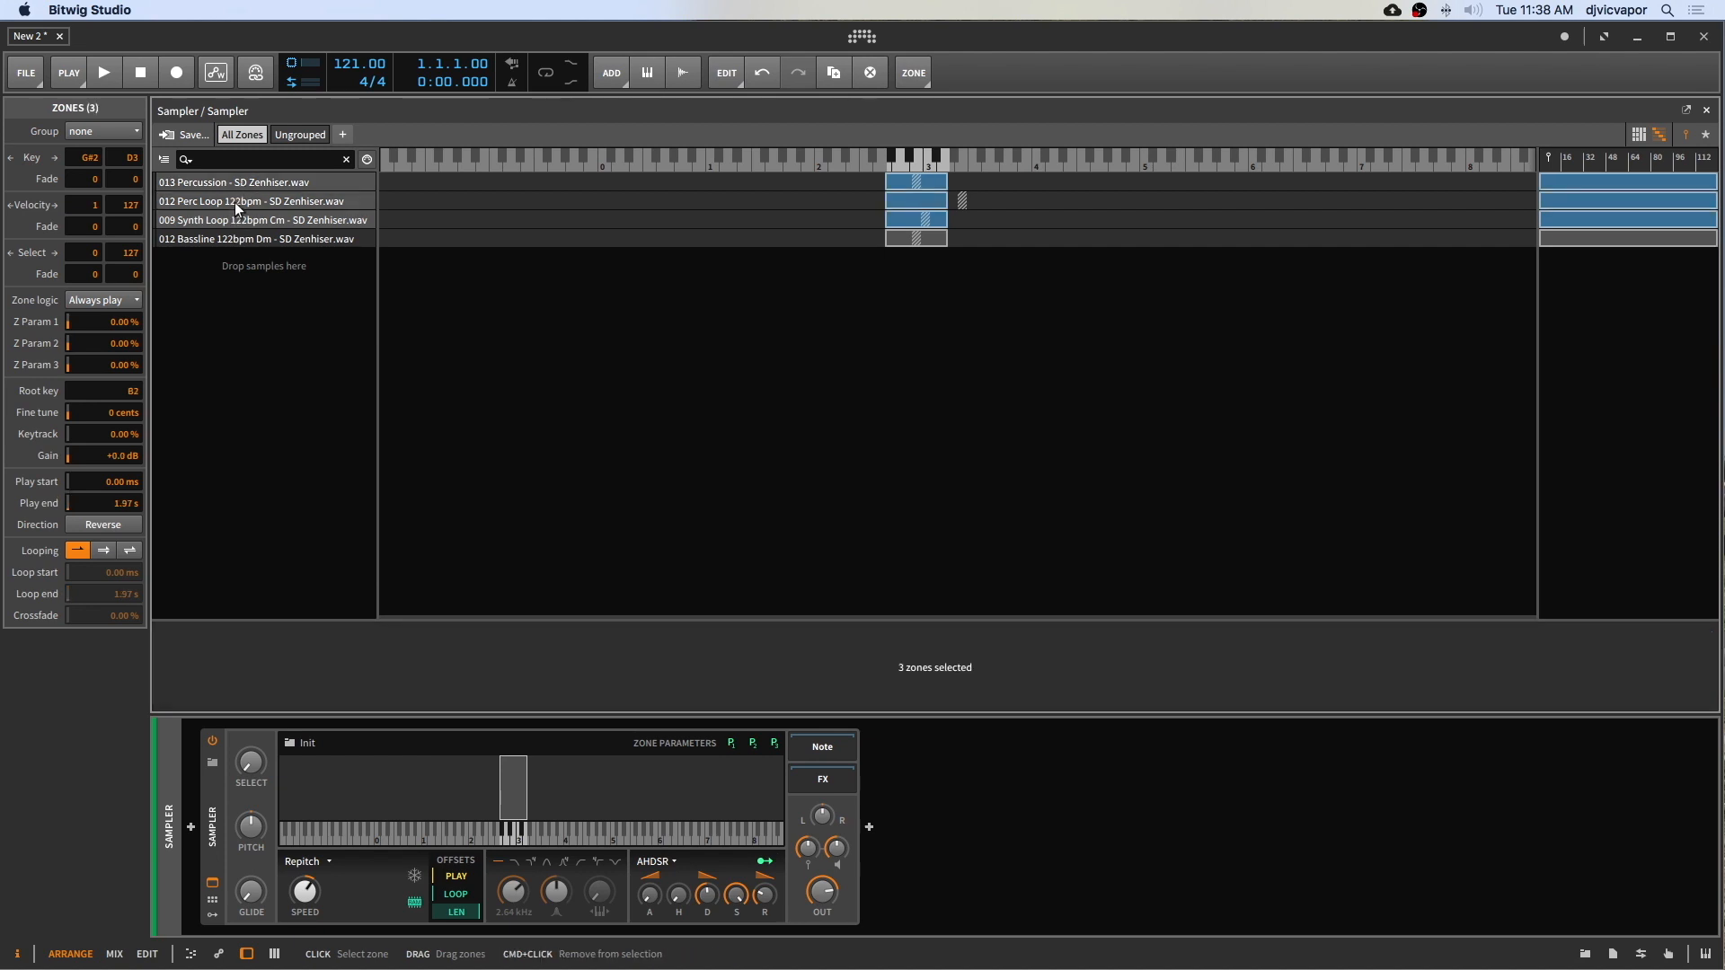
pyautogui.rightClick(234, 201)
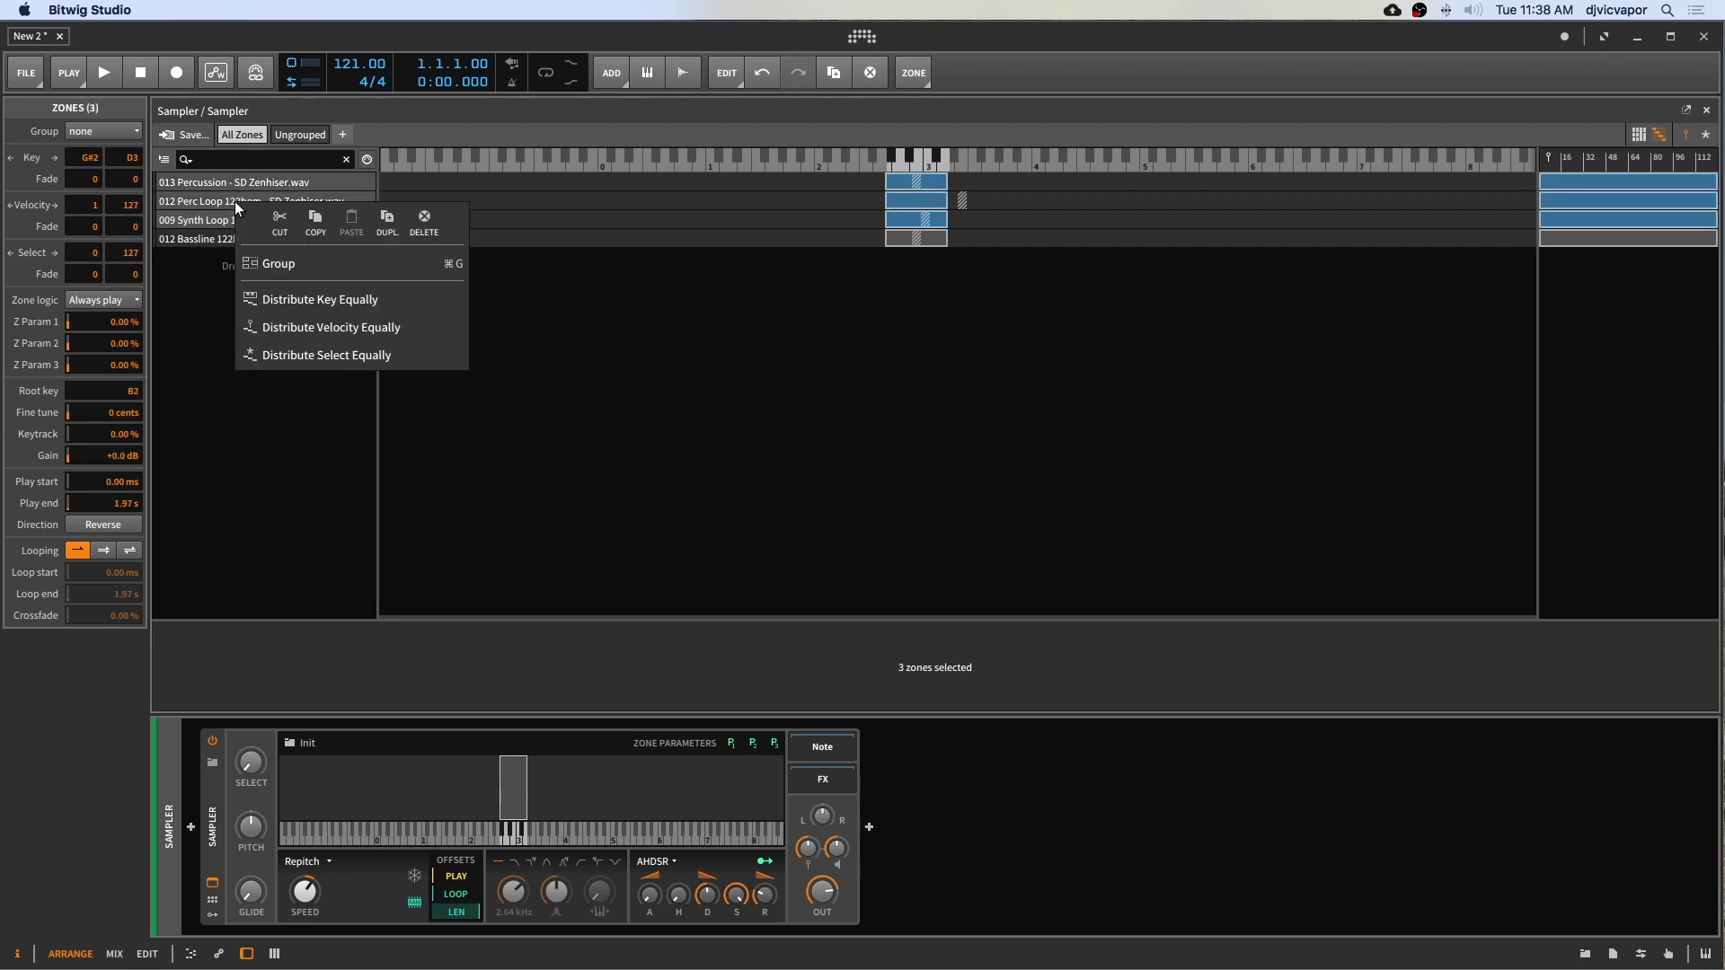
pyautogui.click(259, 264)
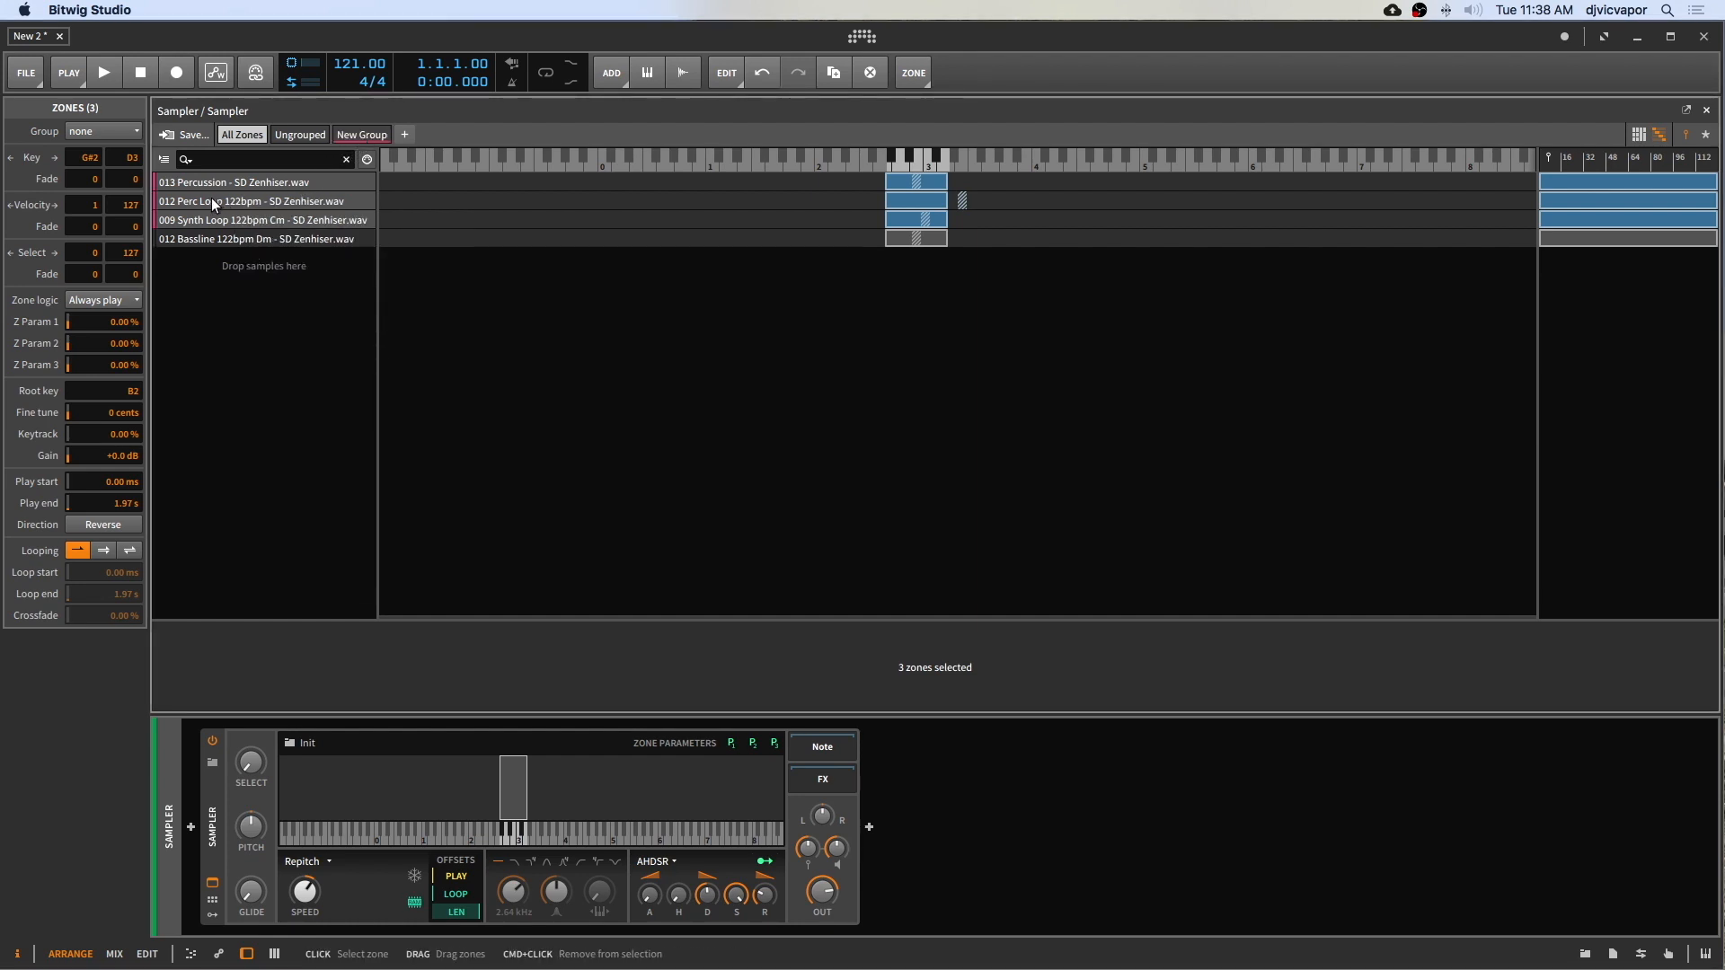
# Step: Rename the new zone group to Group 1 and give it a red colour
pyautogui.click(351, 133)
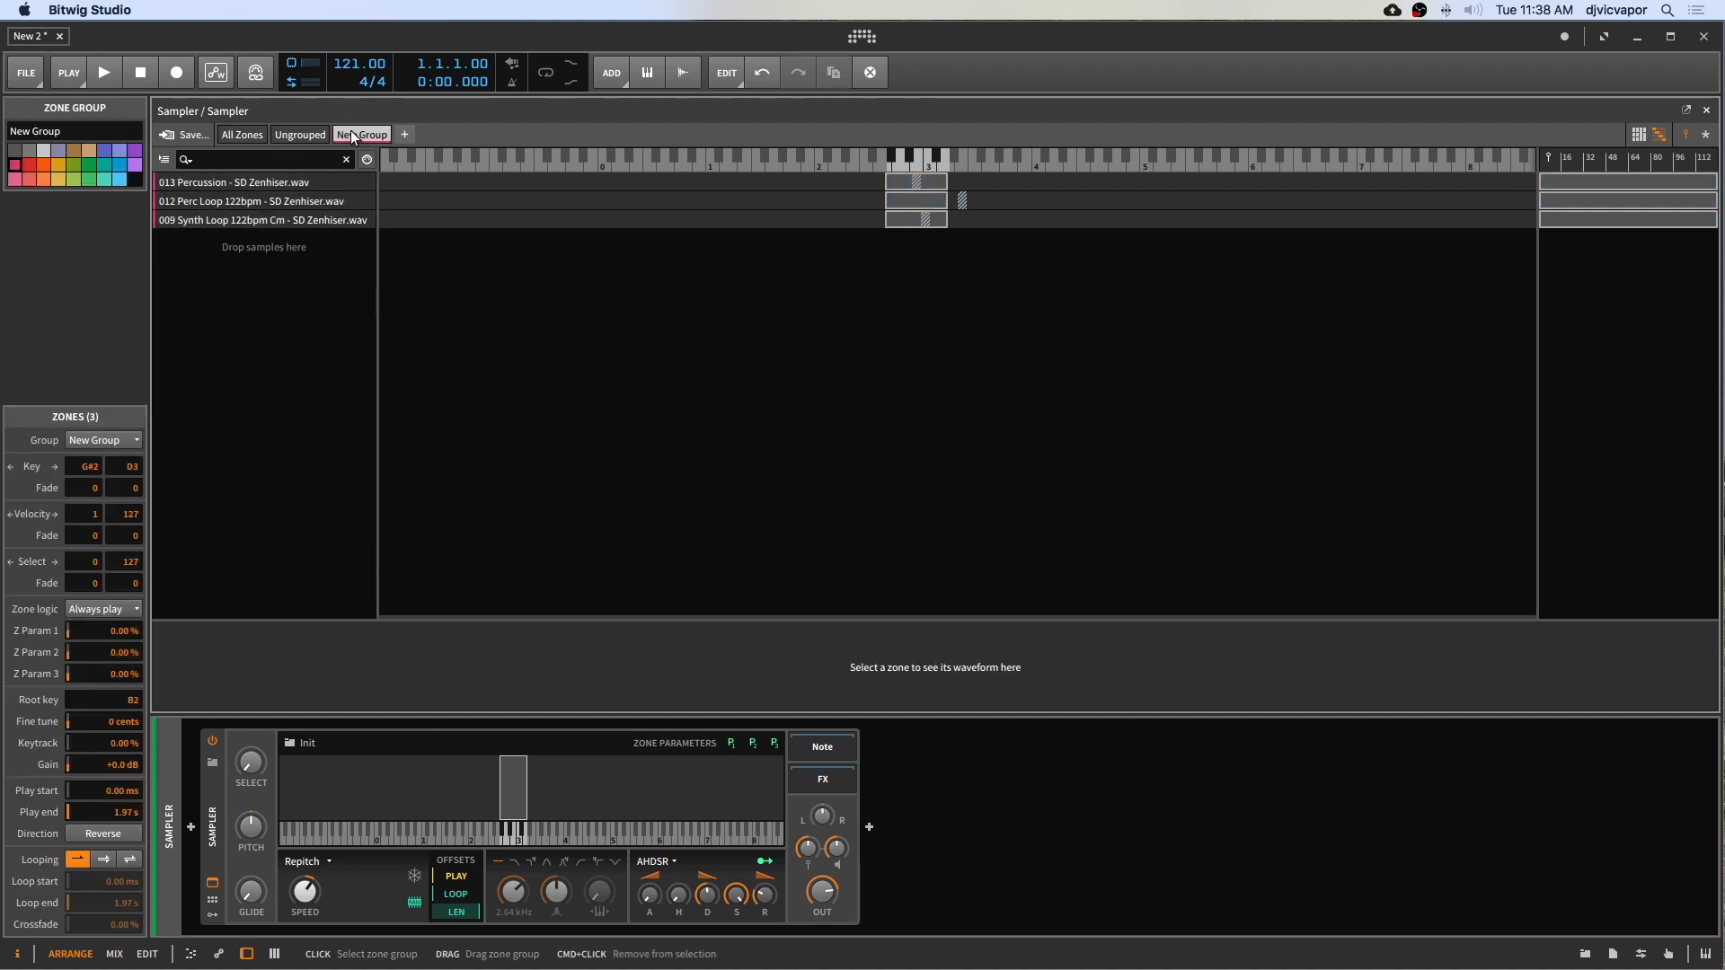
pyautogui.doubleClick(5, 133)
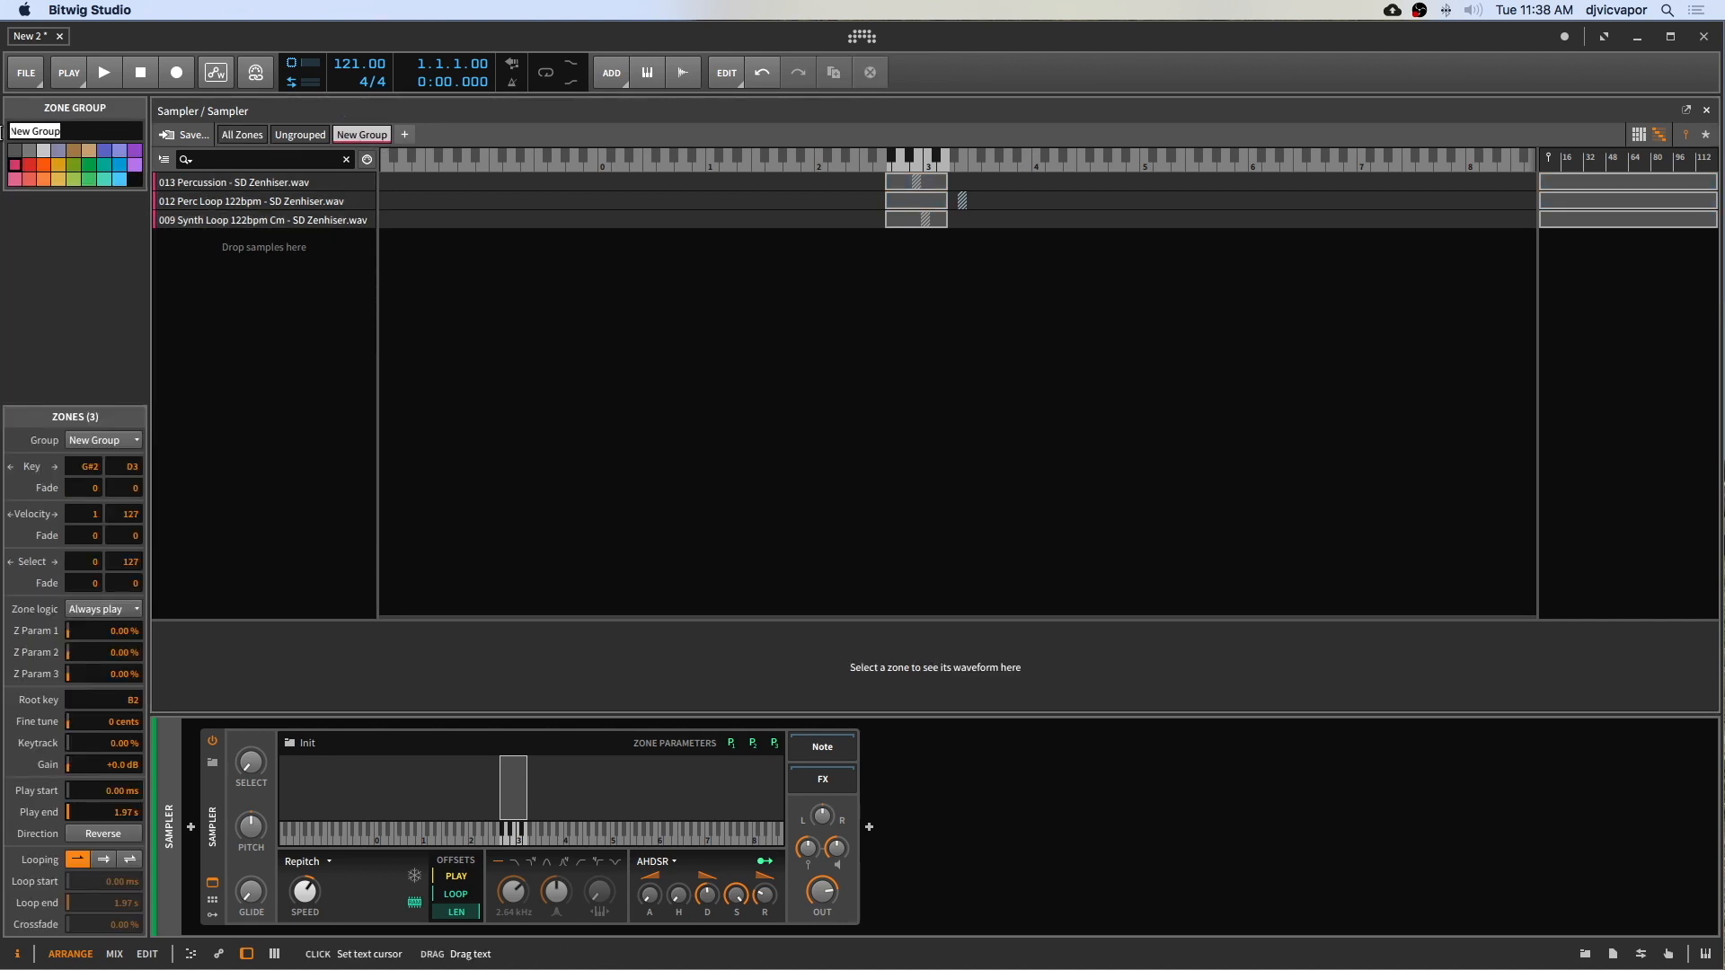
pyautogui.write('Gr')
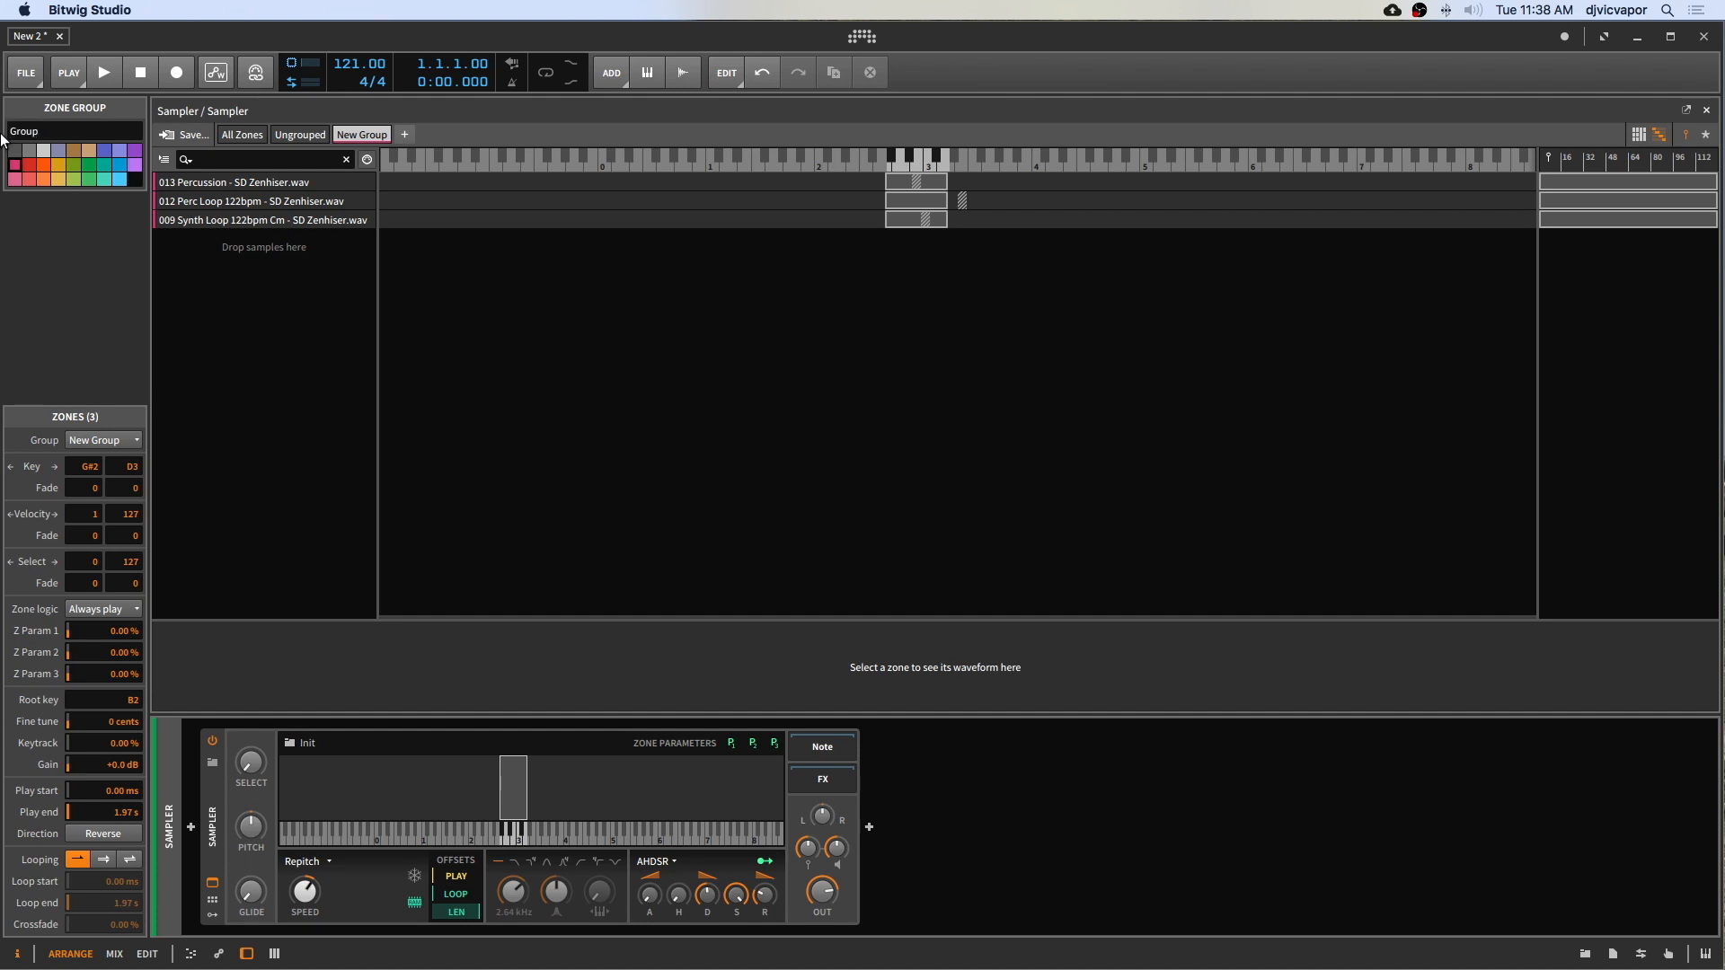
pyautogui.press('Return')
pyautogui.click(43, 164)
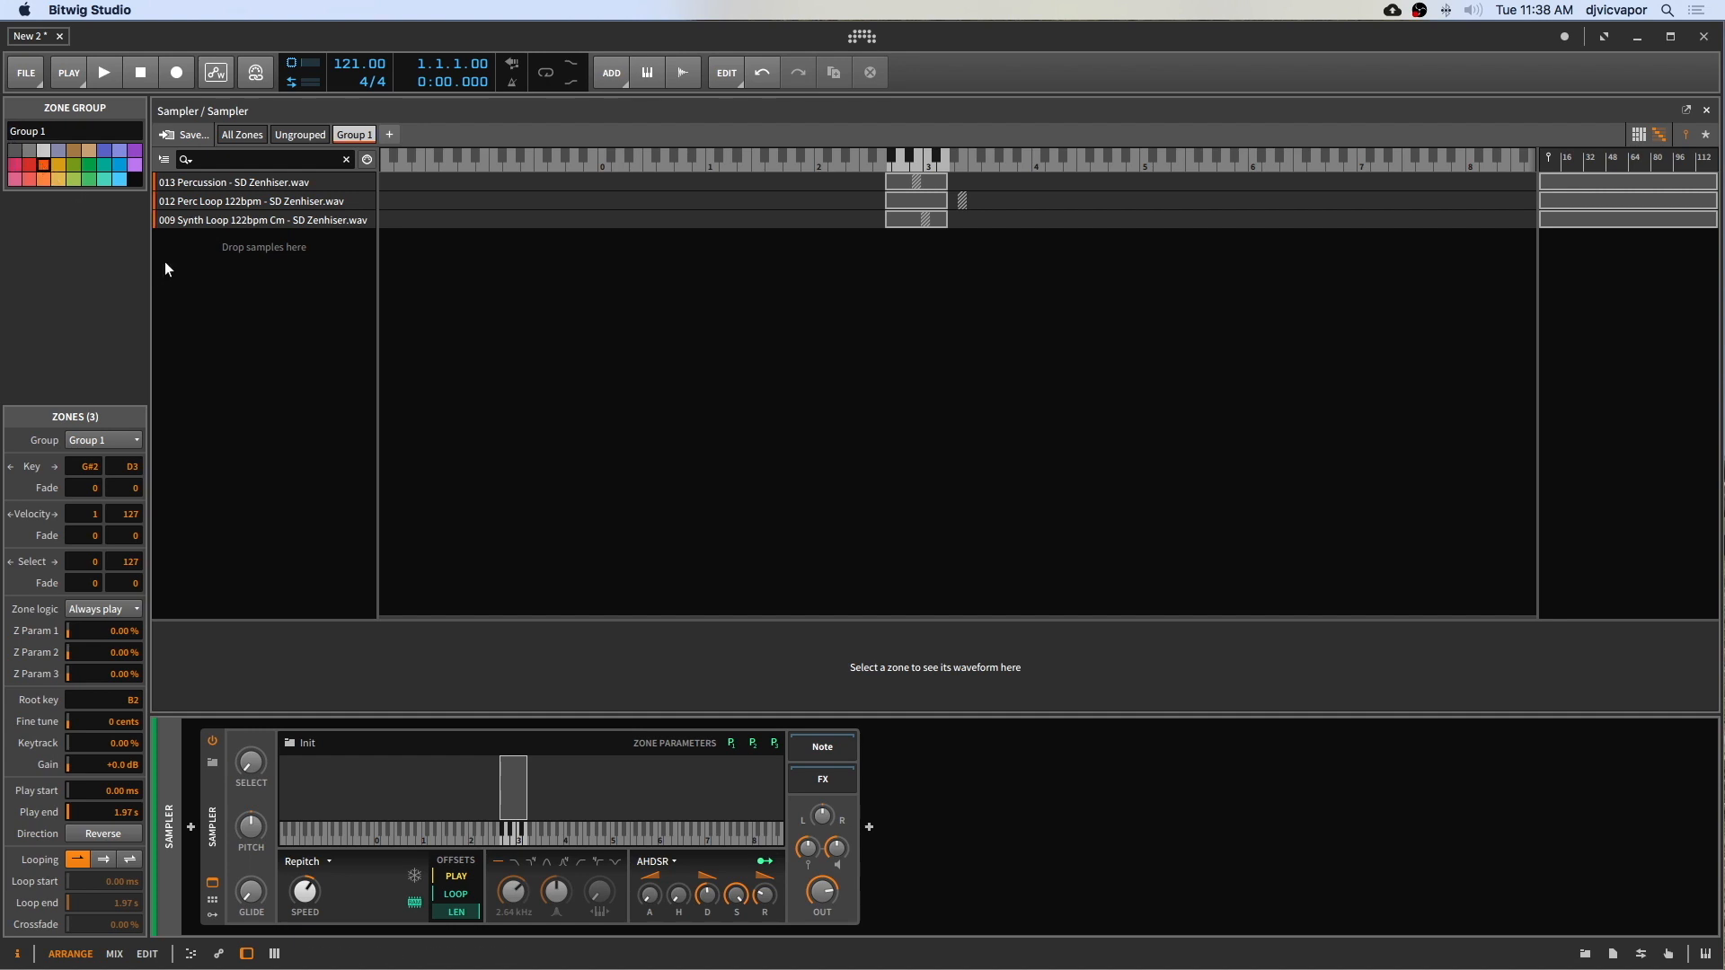
# Step: Switch between the All Zones, Ungrouped and Group 1 views to compare which zones each contains
pyautogui.click(250, 138)
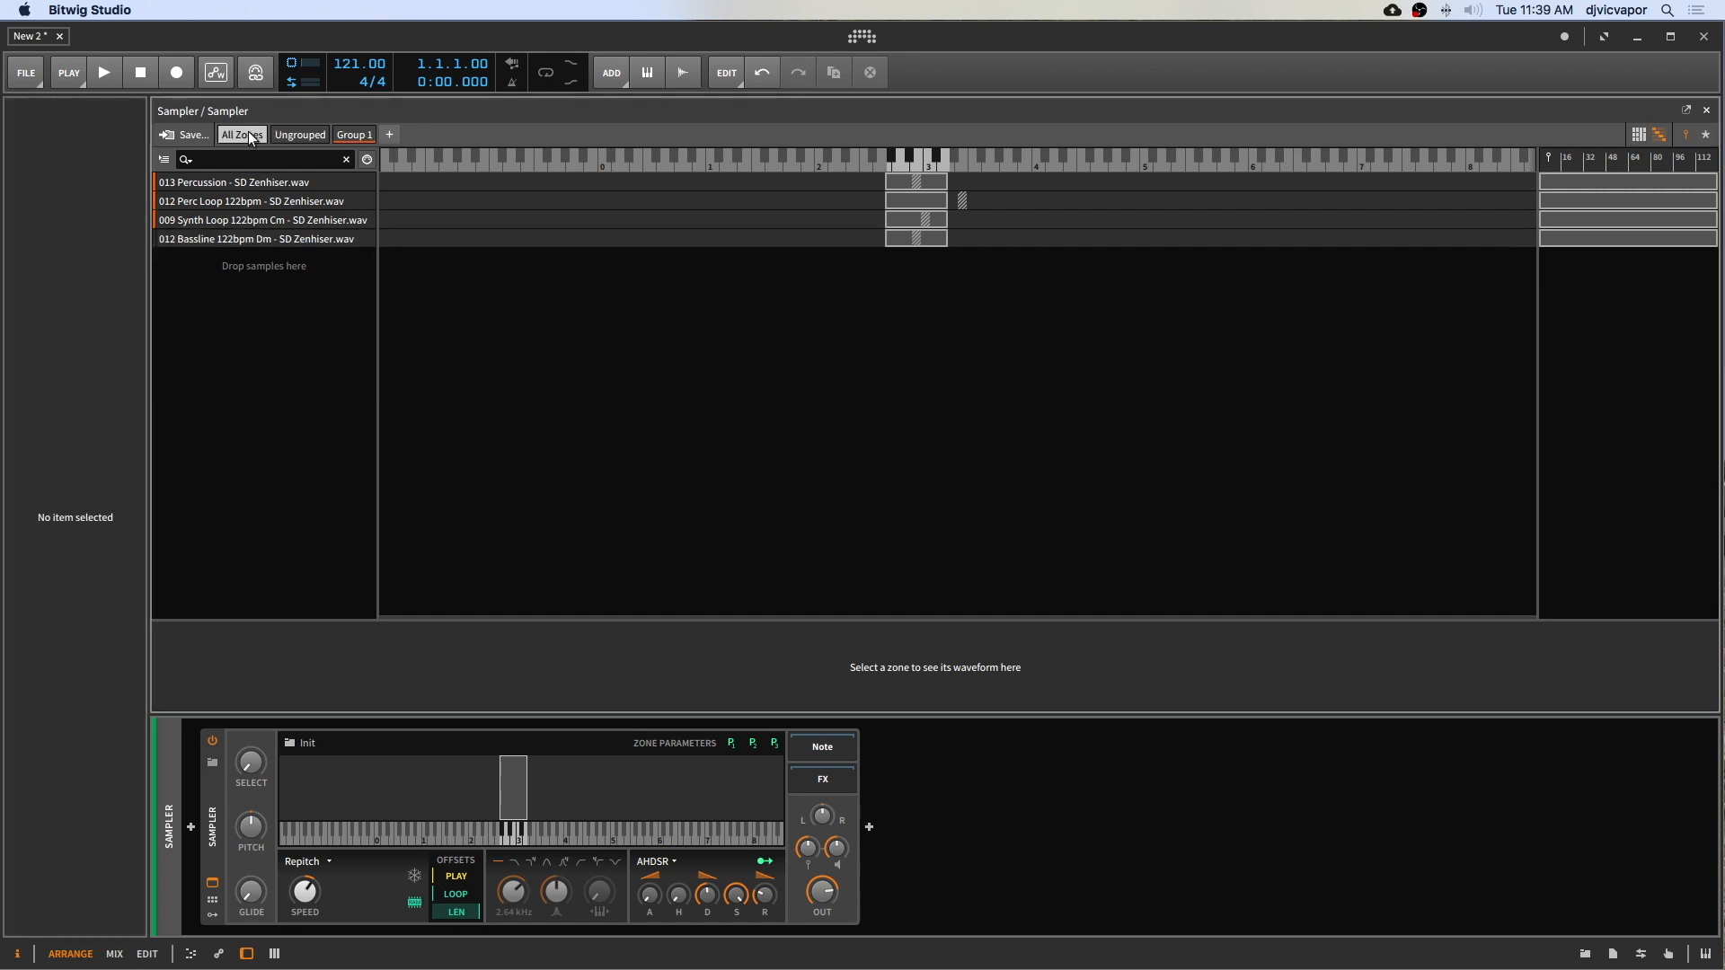
pyautogui.click(295, 133)
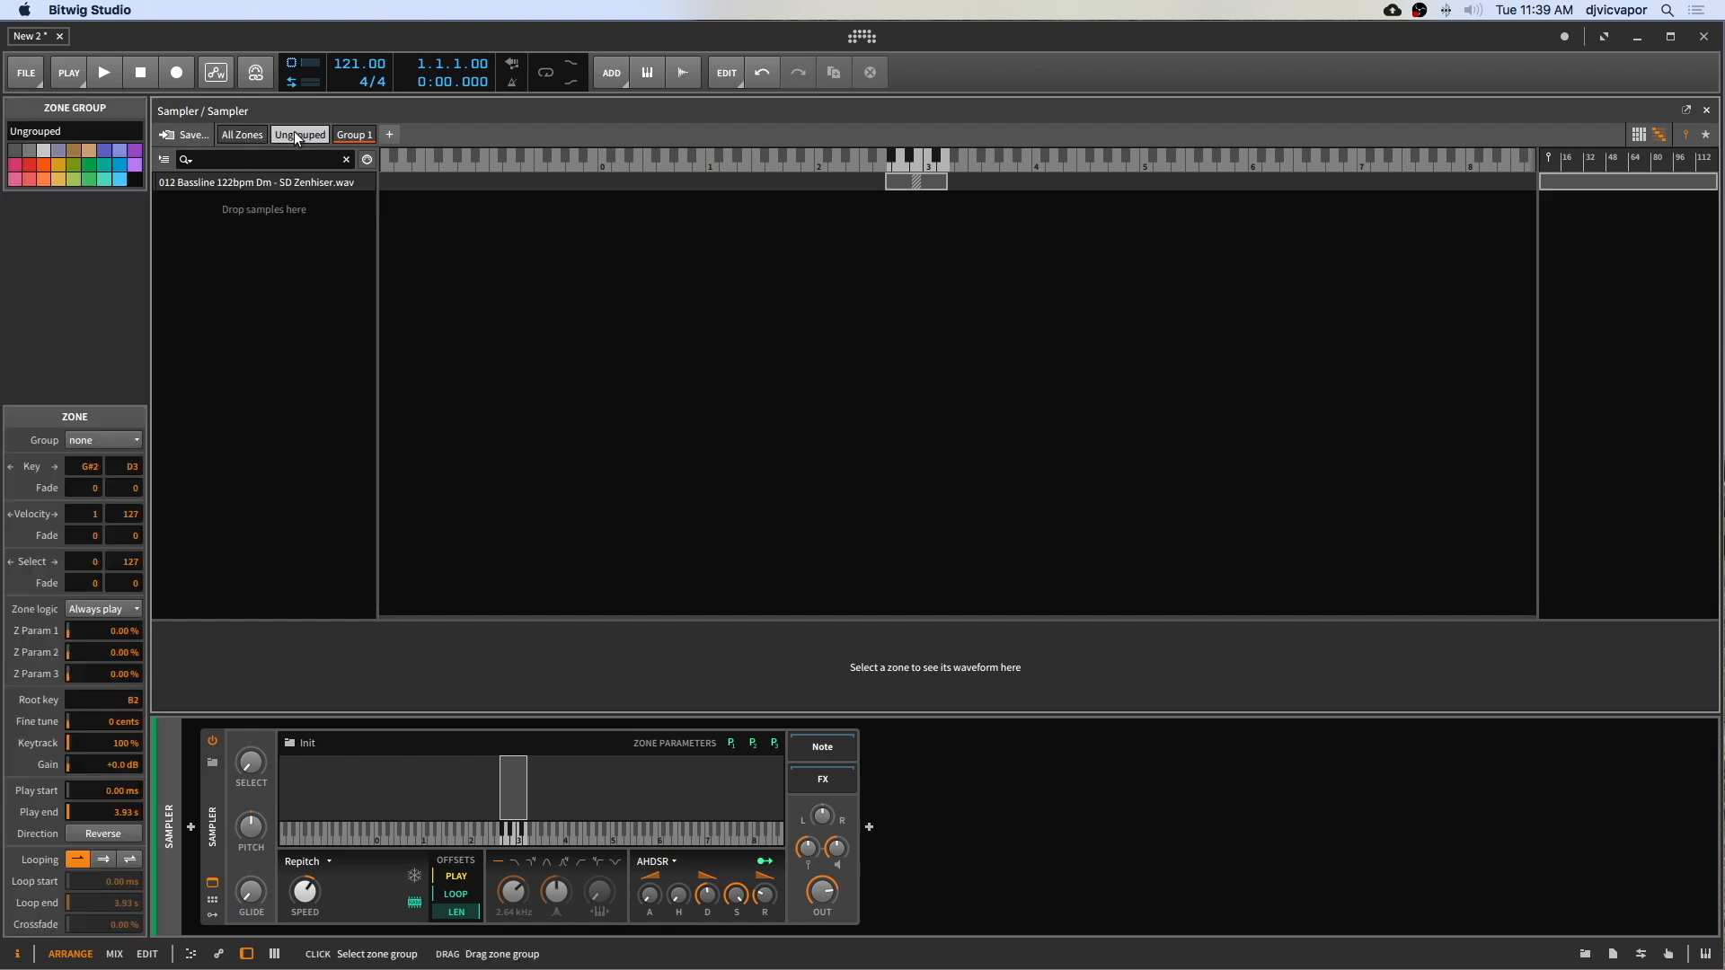
pyautogui.click(354, 135)
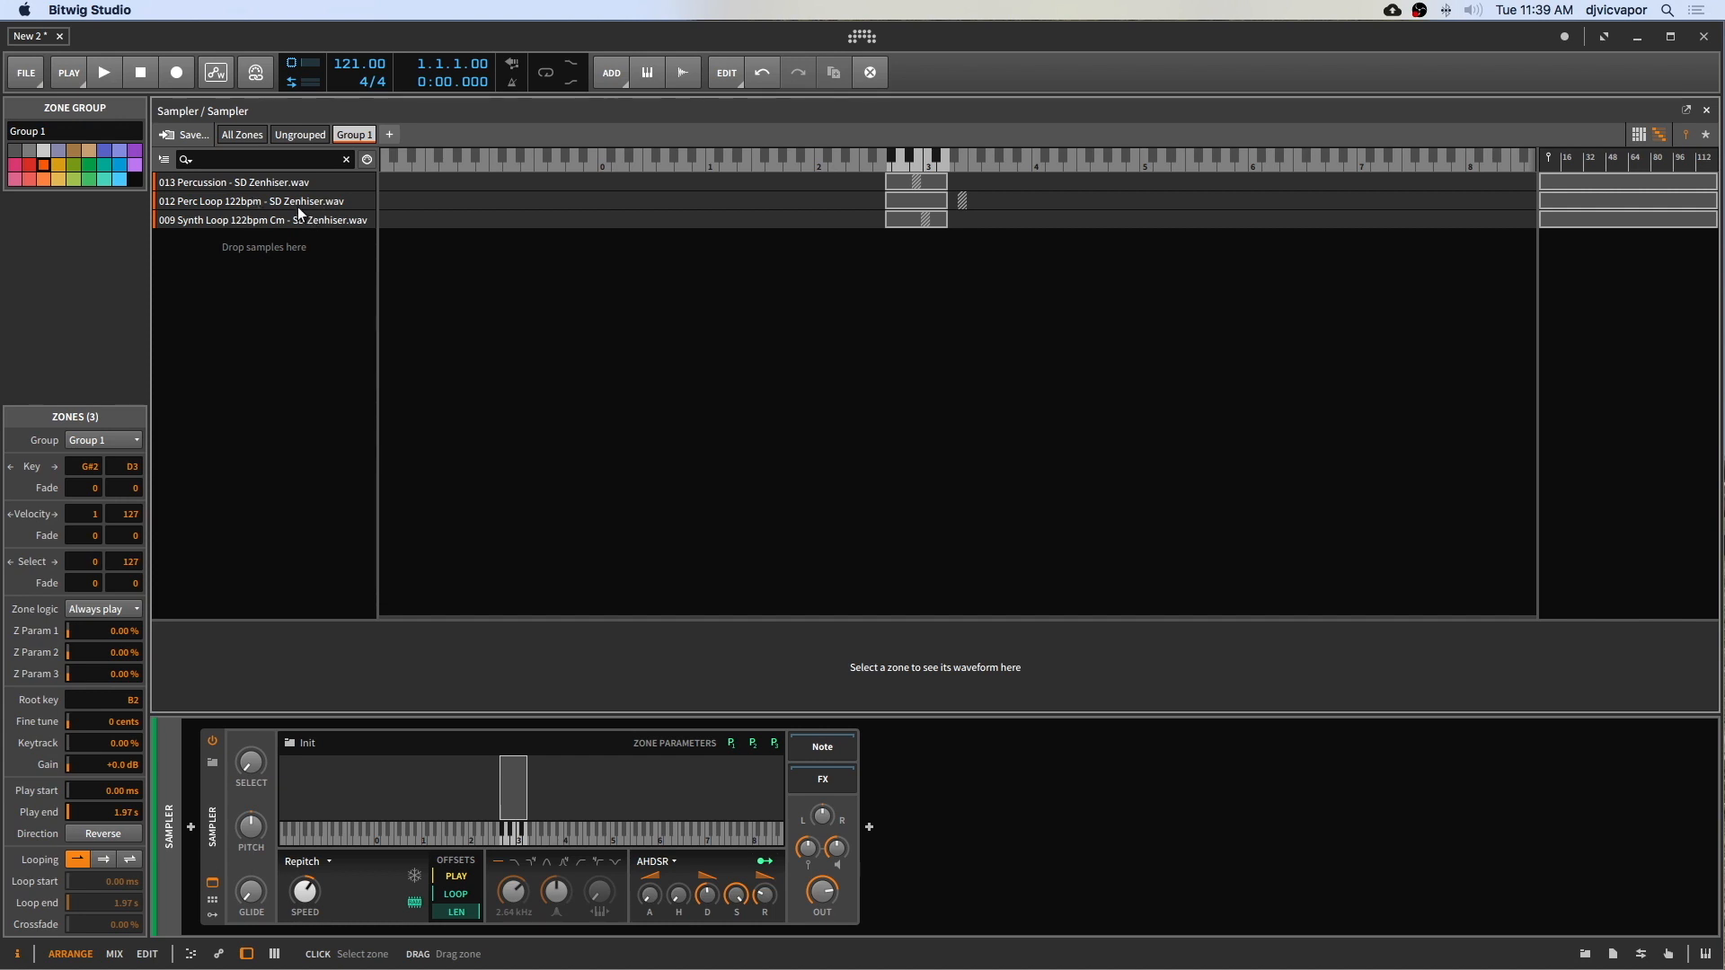
pyautogui.click(248, 135)
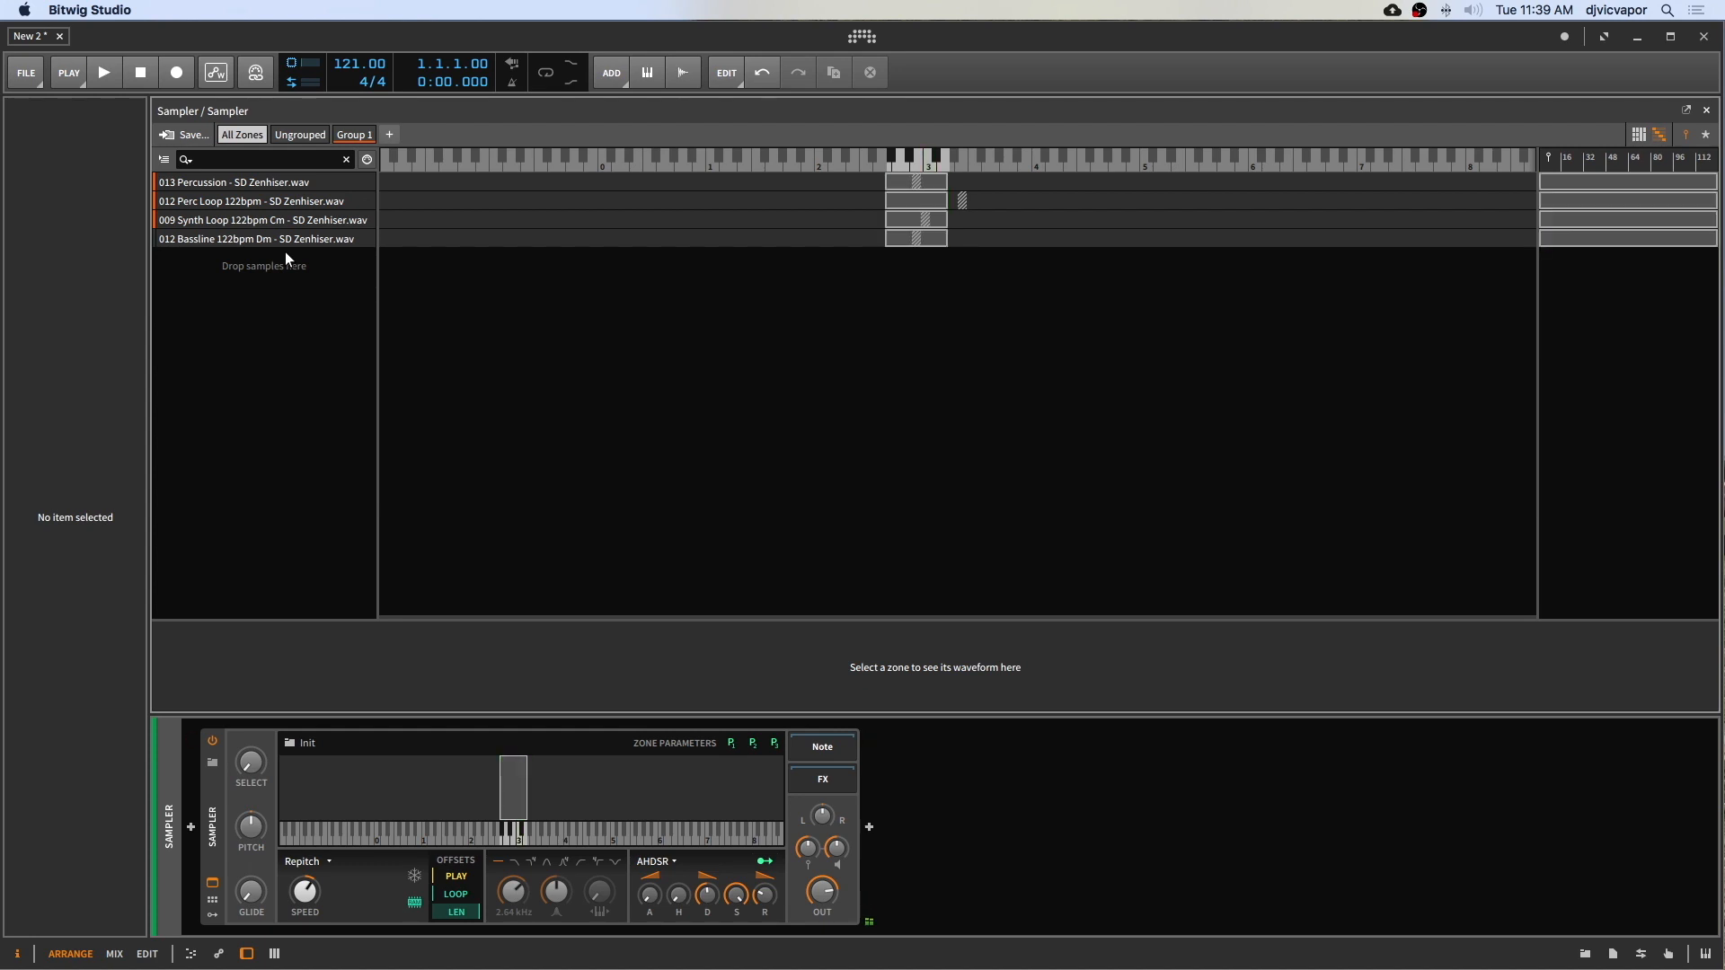
pyautogui.click(352, 135)
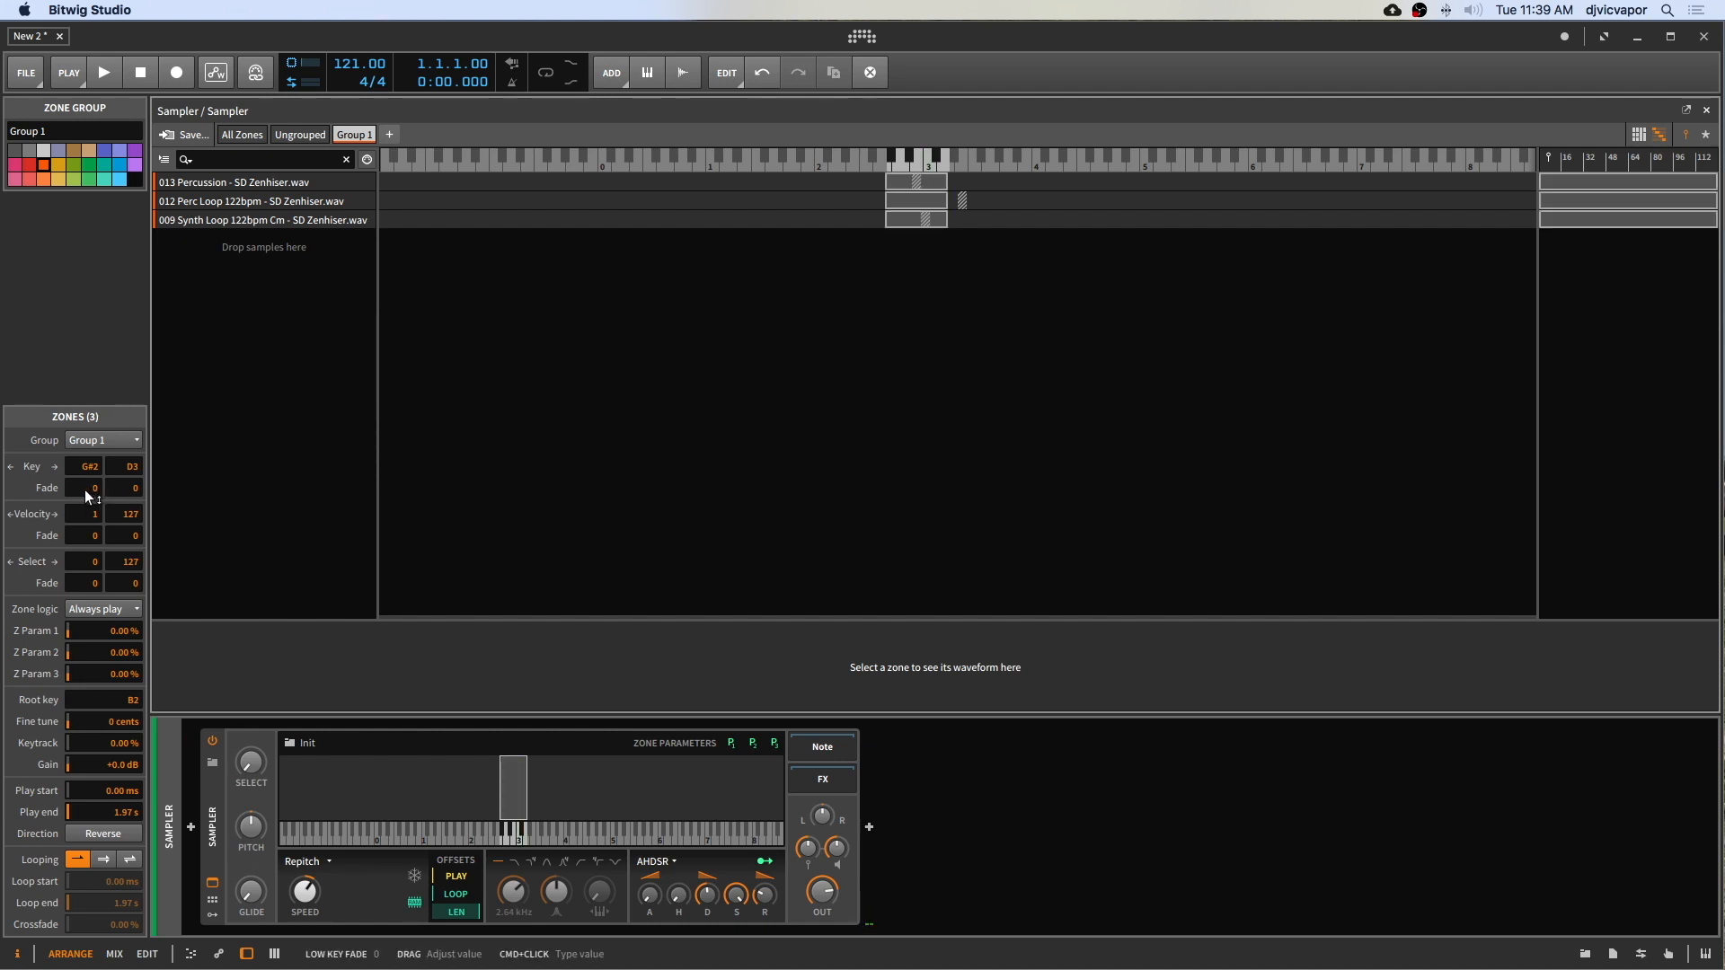
# Step: Try adjusting the group's low key fade and switching its zone logic to Round-robin and back to Always play
pyautogui.moveTo(88, 488); pyautogui.dragTo(128, 488)
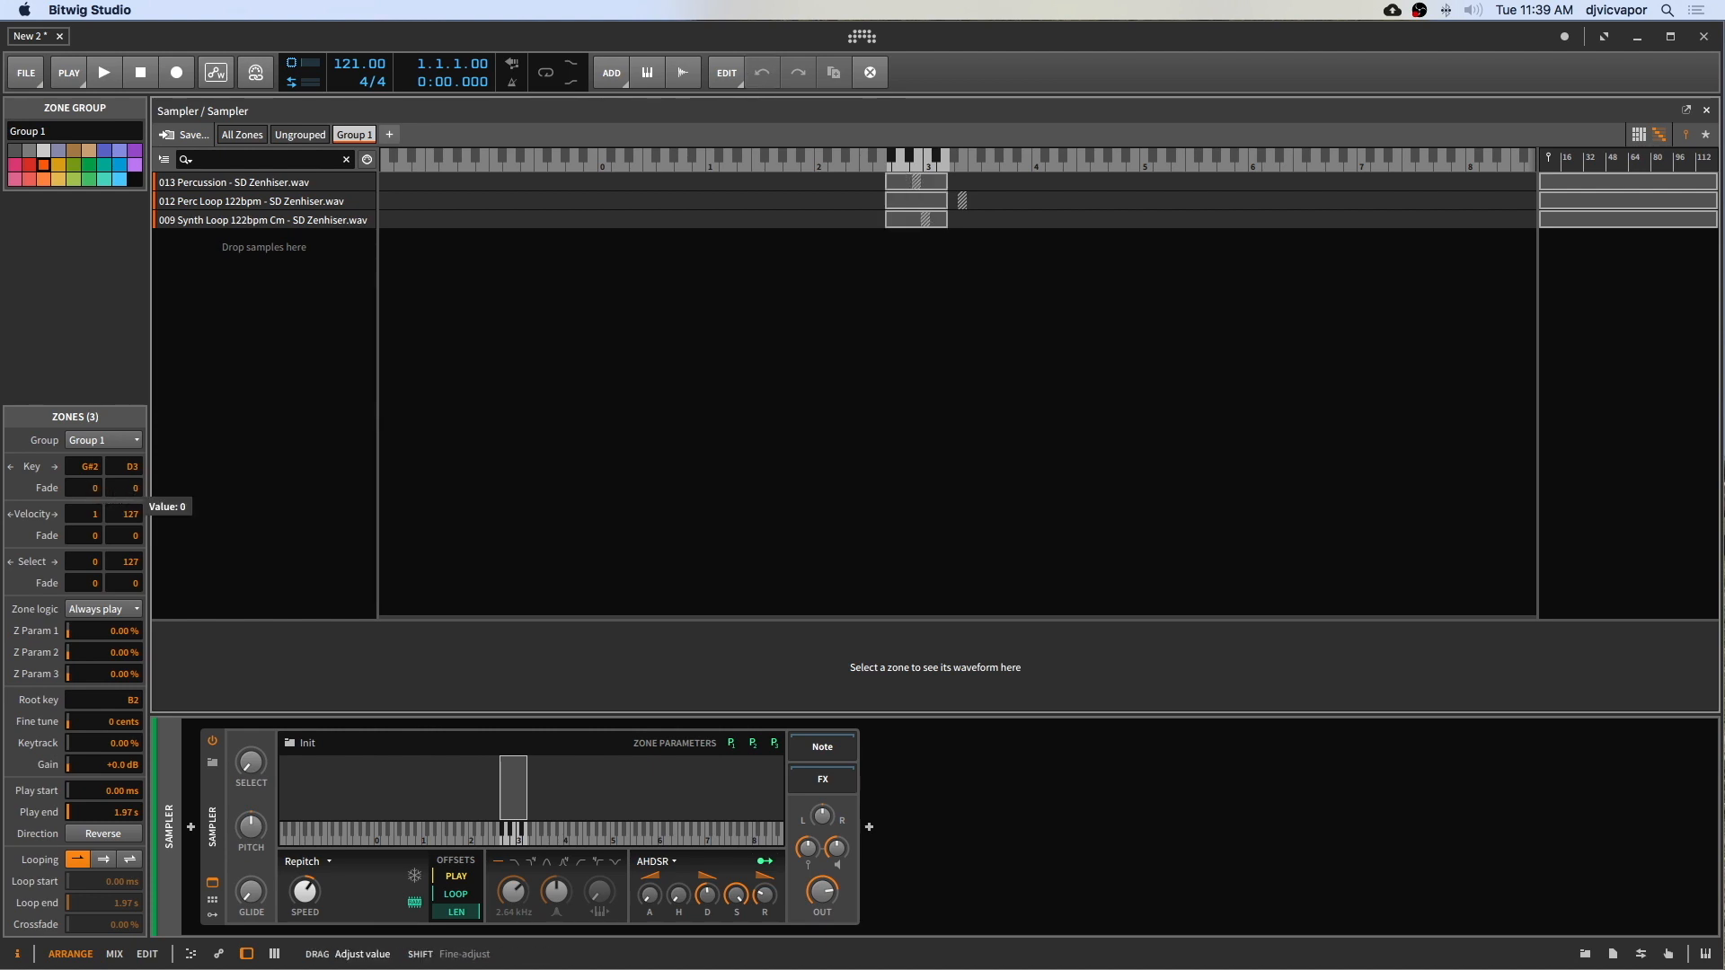
pyautogui.moveTo(115, 490); pyautogui.dragTo(115, 492)
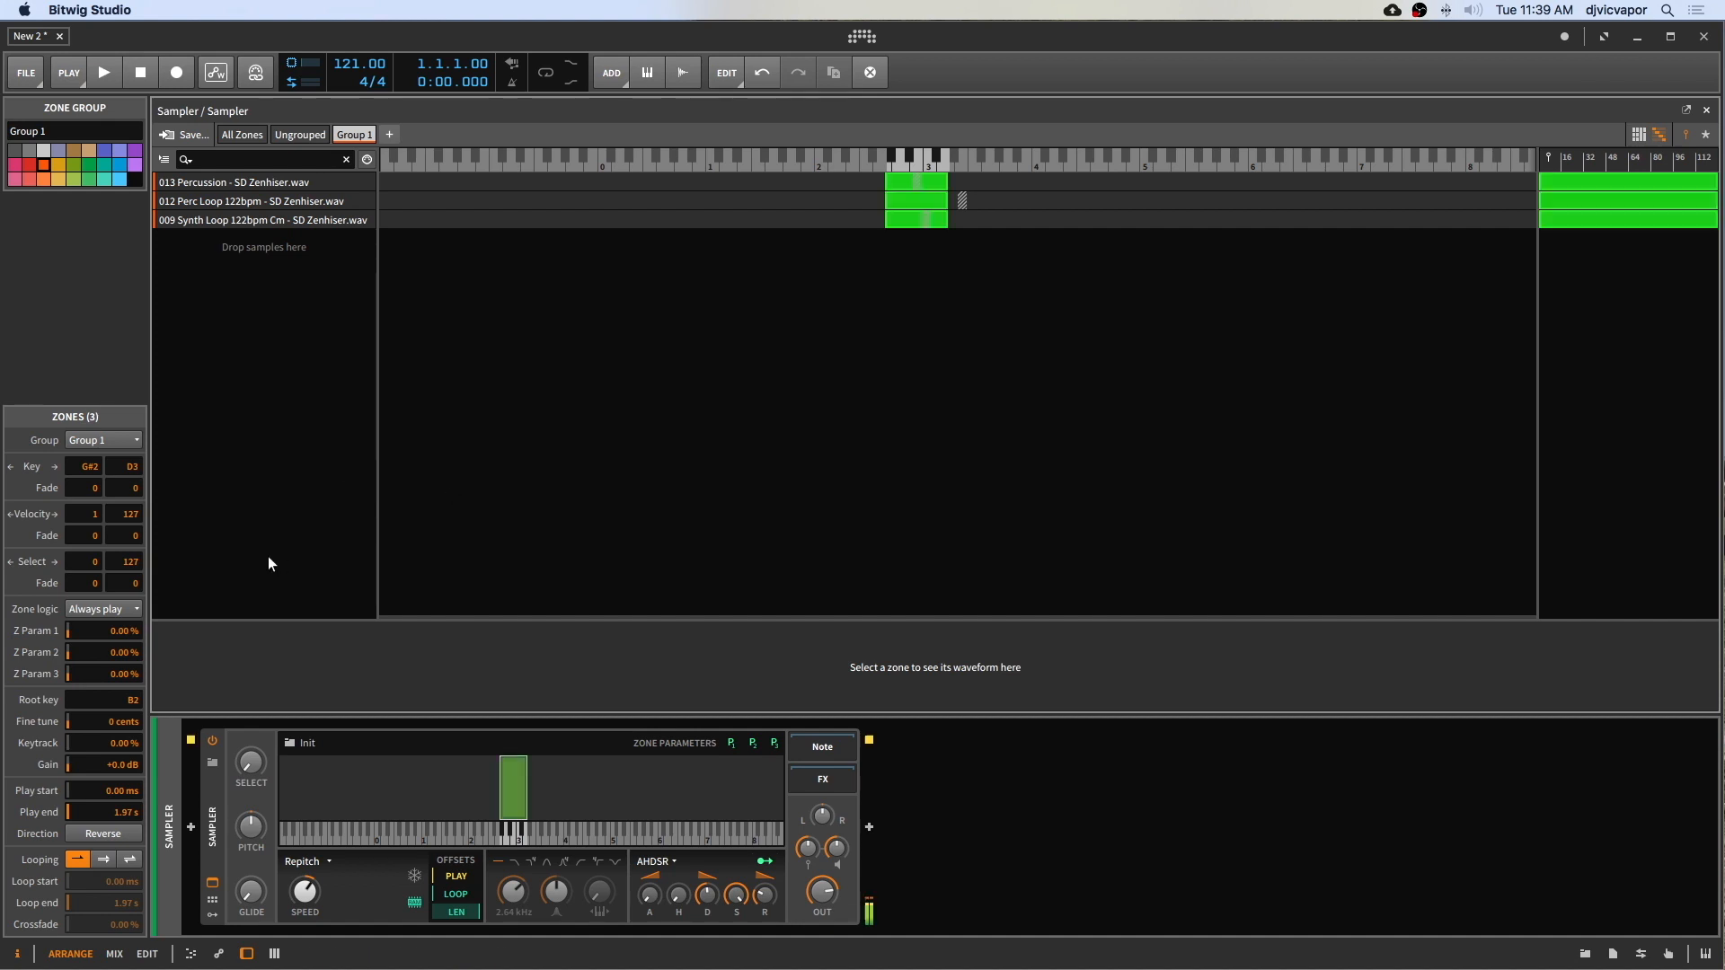
pyautogui.click(78, 610)
pyautogui.click(97, 650)
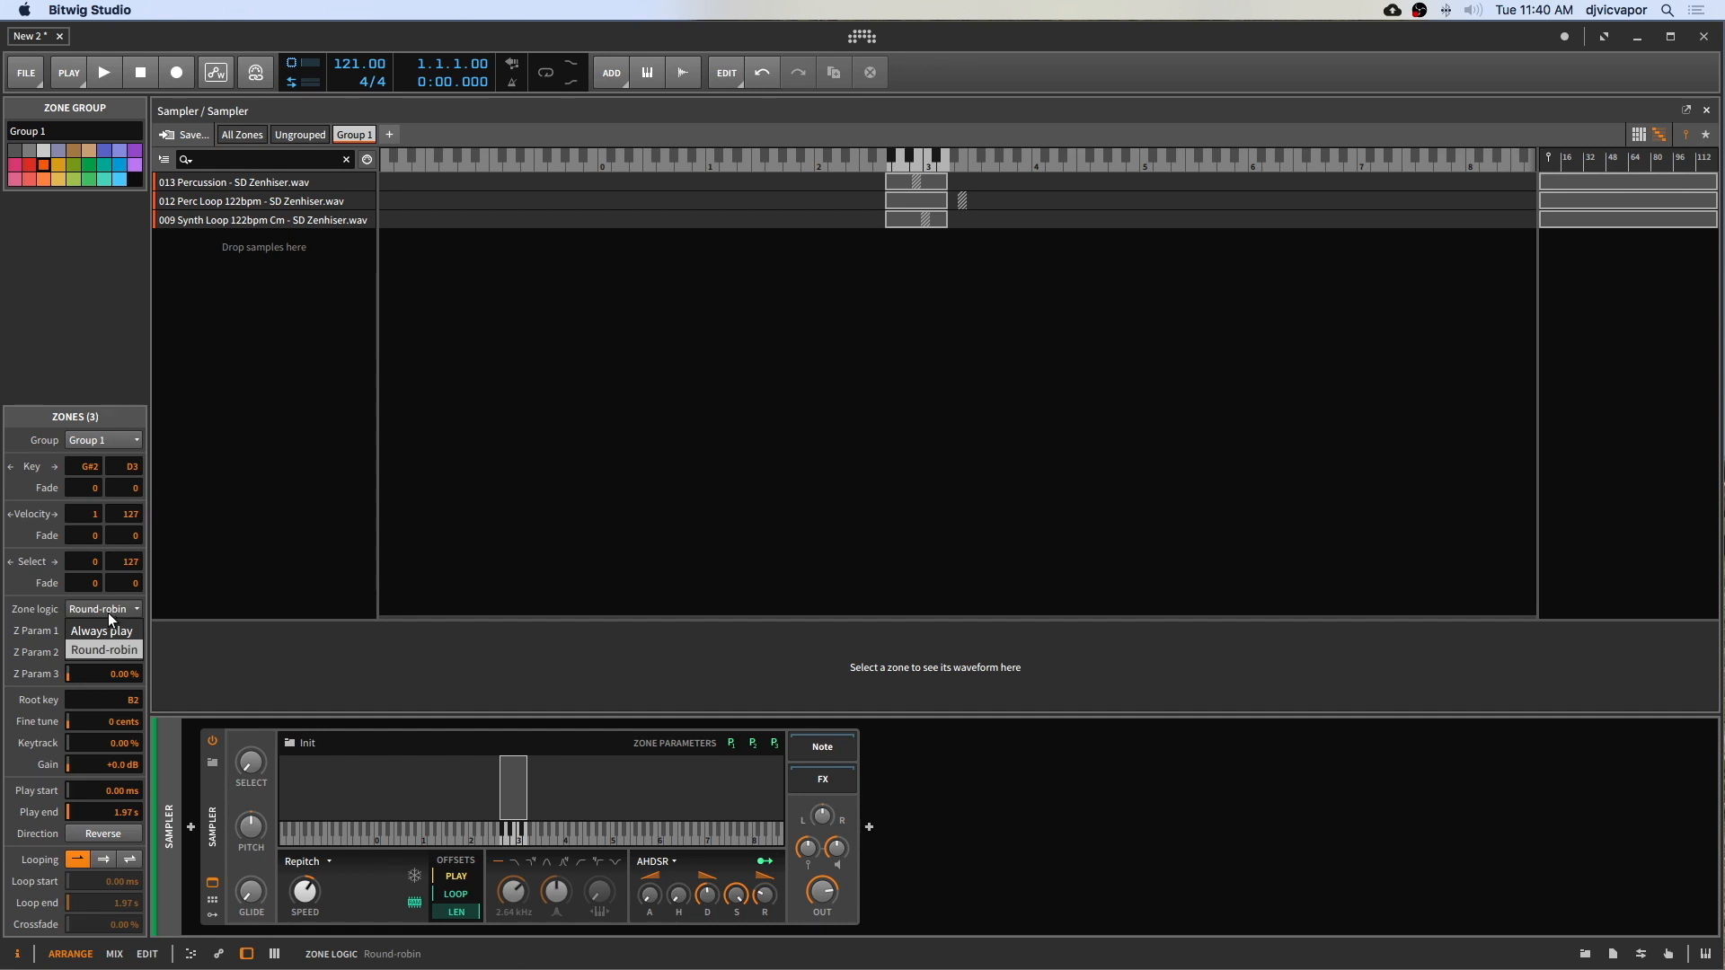
pyautogui.click(106, 627)
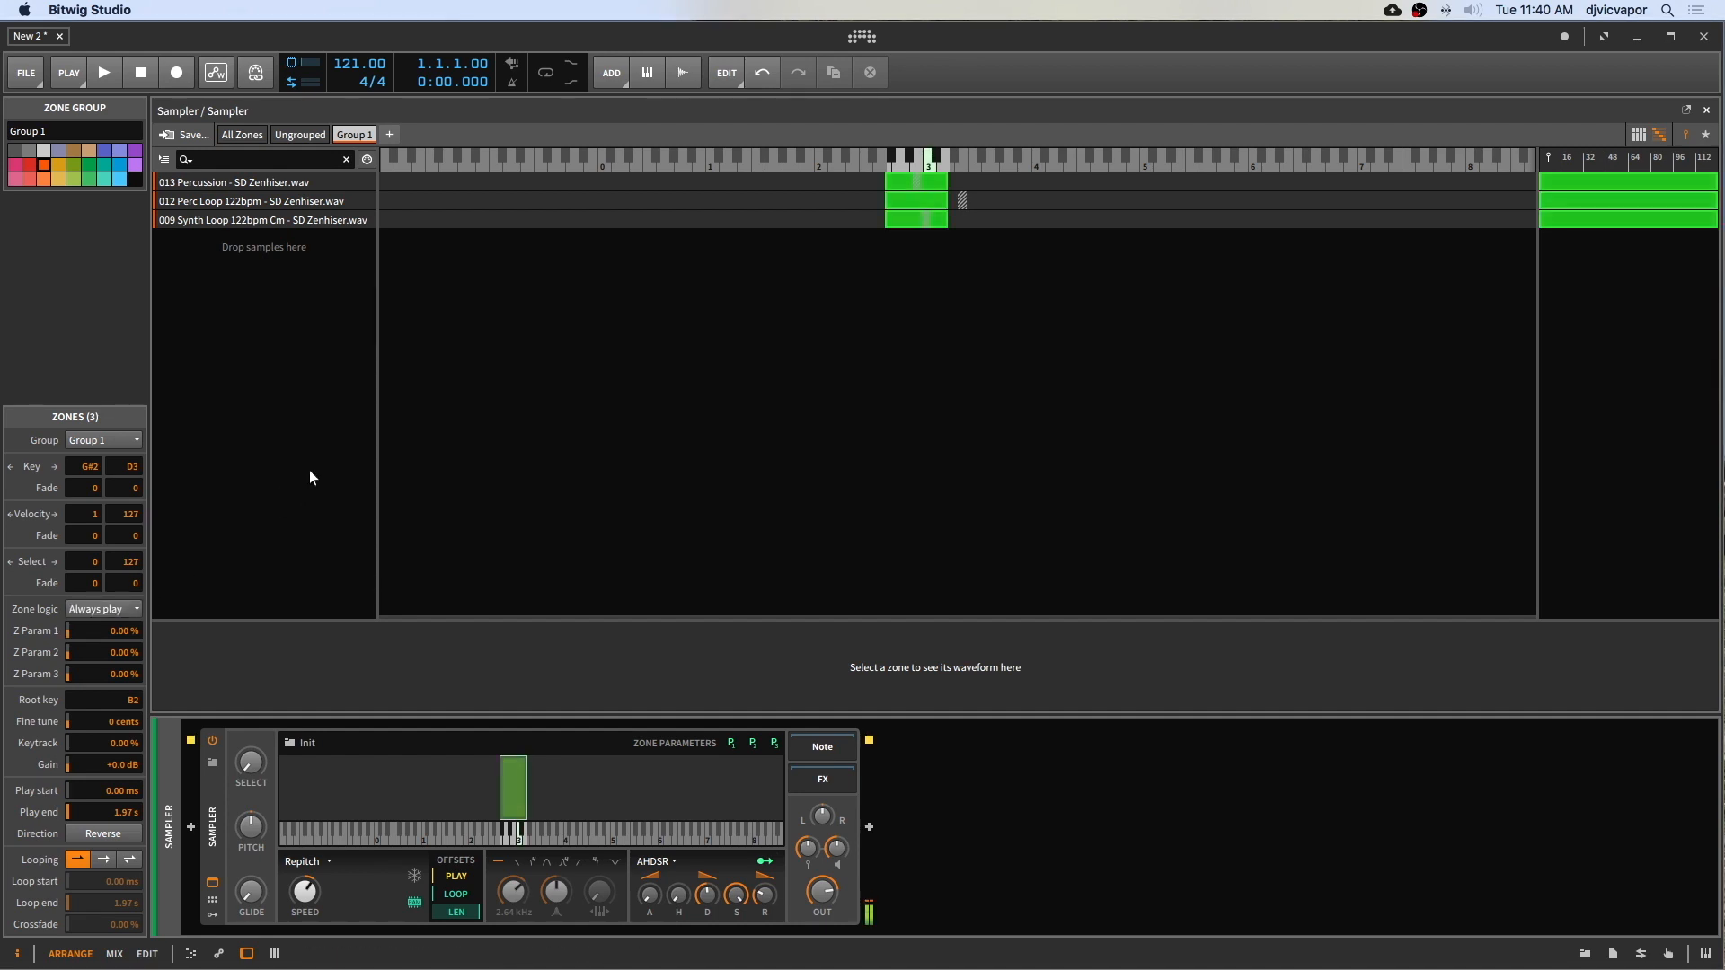
# Step: Return to the Group 1 view and enable Reverse playback direction for the grouped zones
pyautogui.click(242, 133)
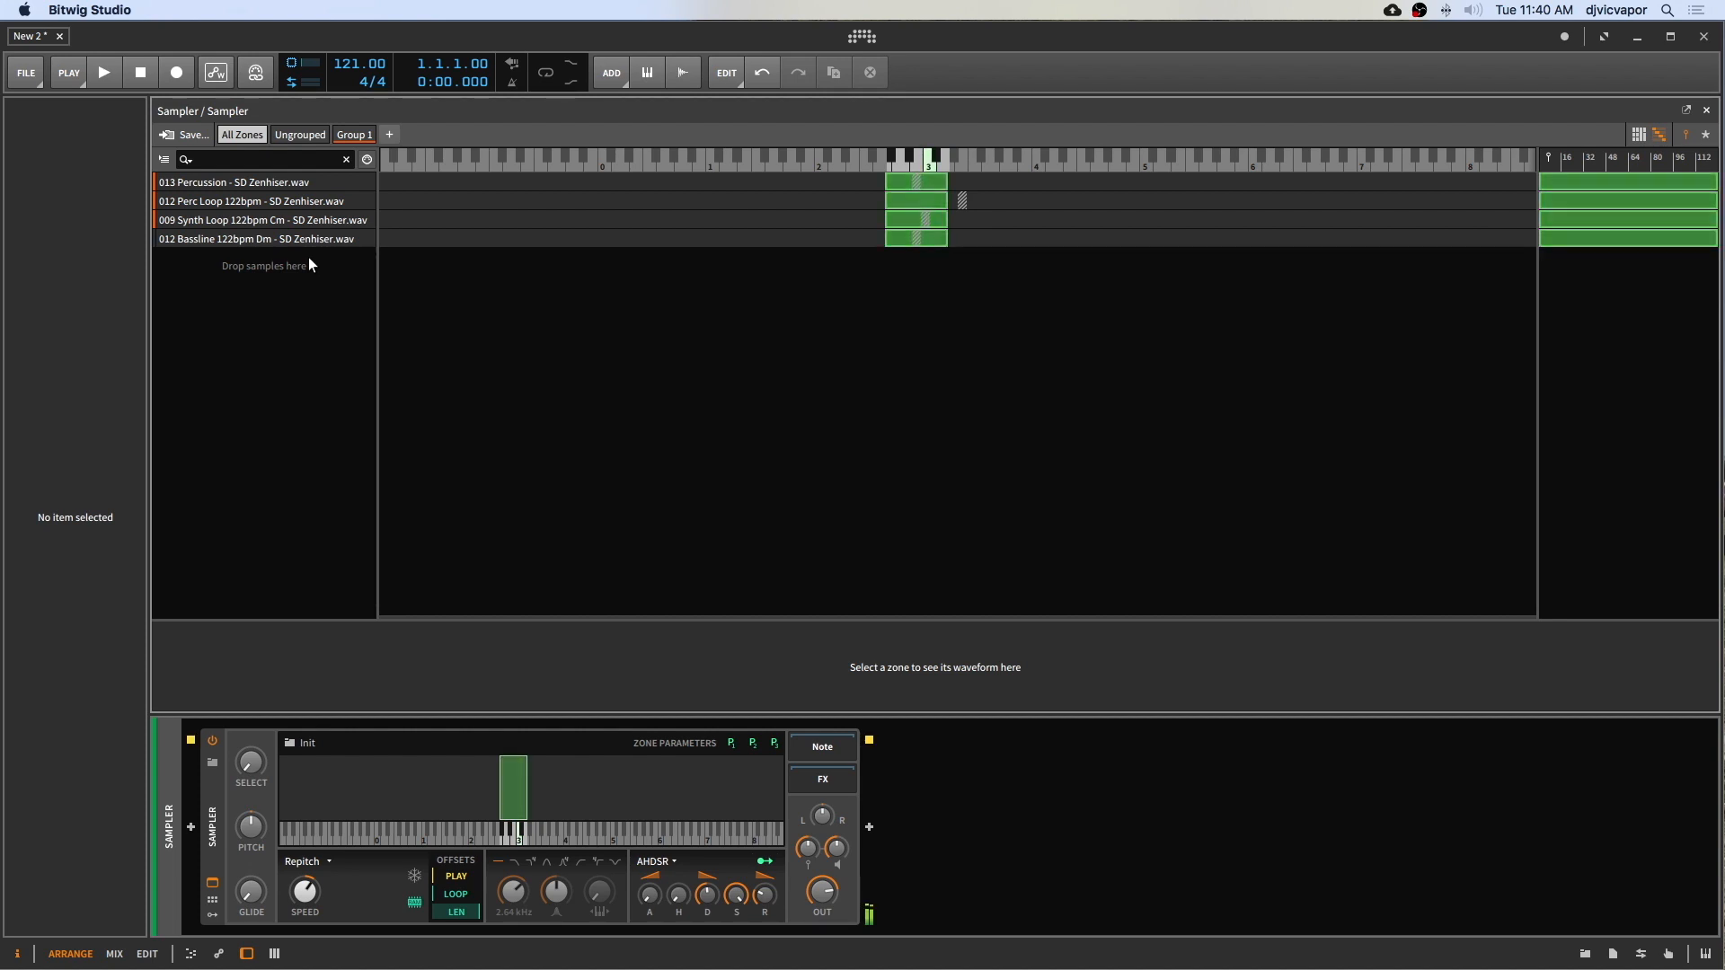
pyautogui.click(363, 137)
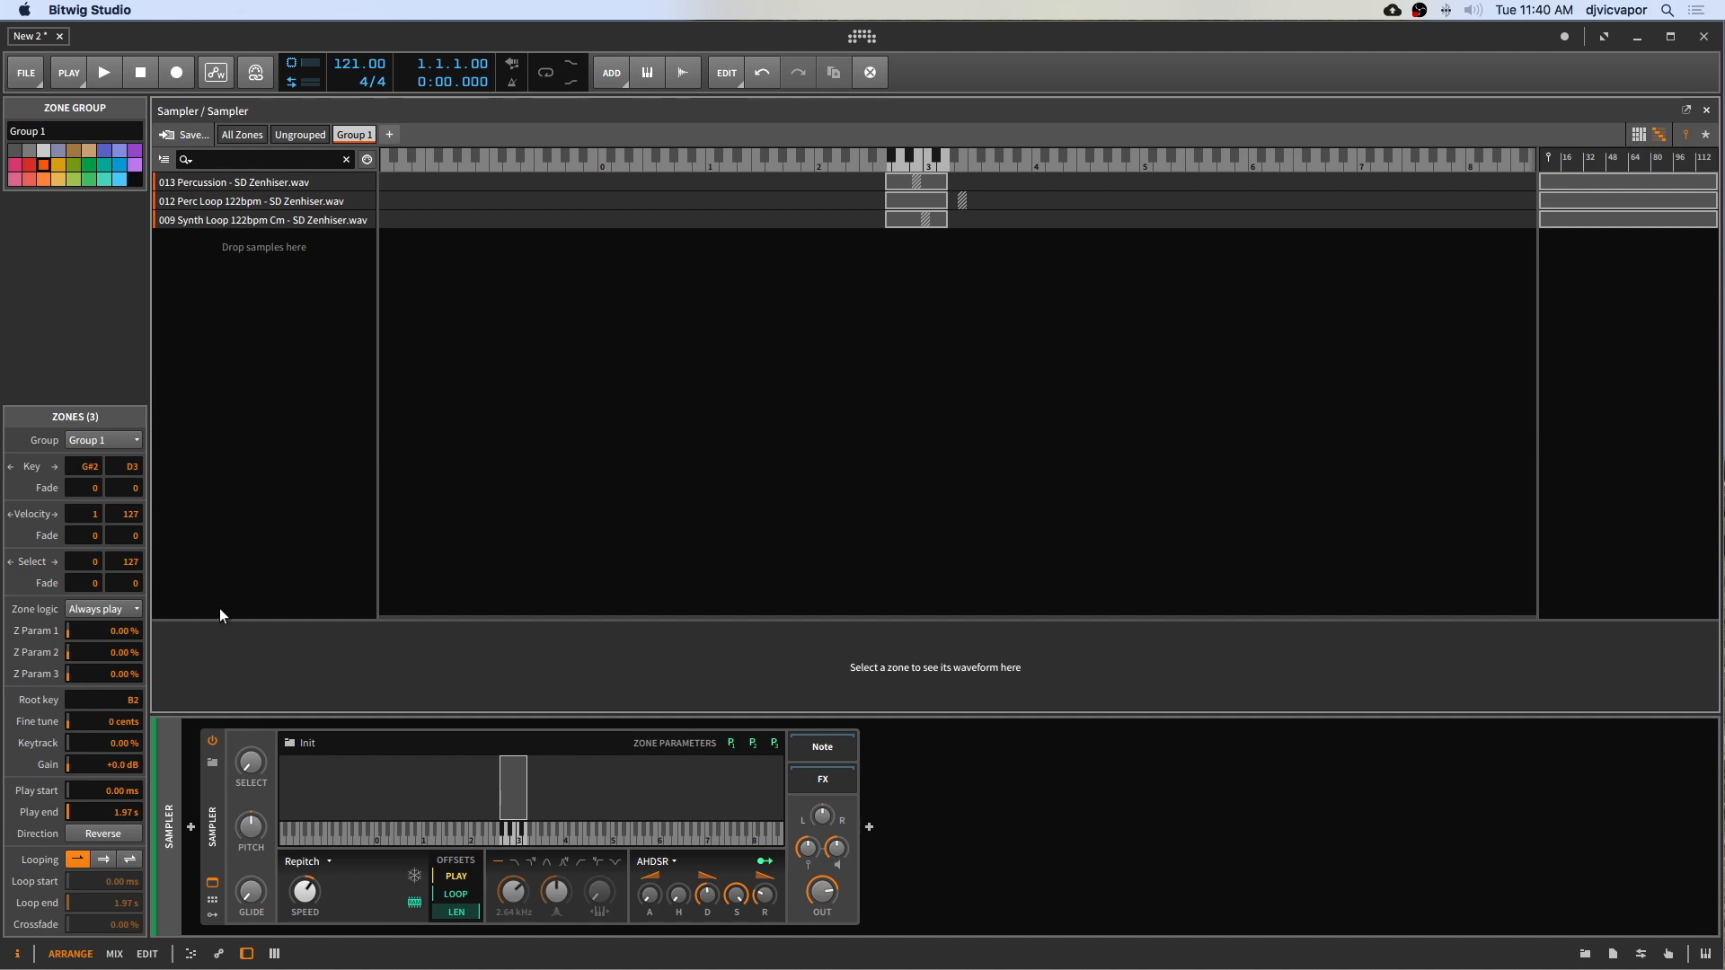
pyautogui.click(97, 837)
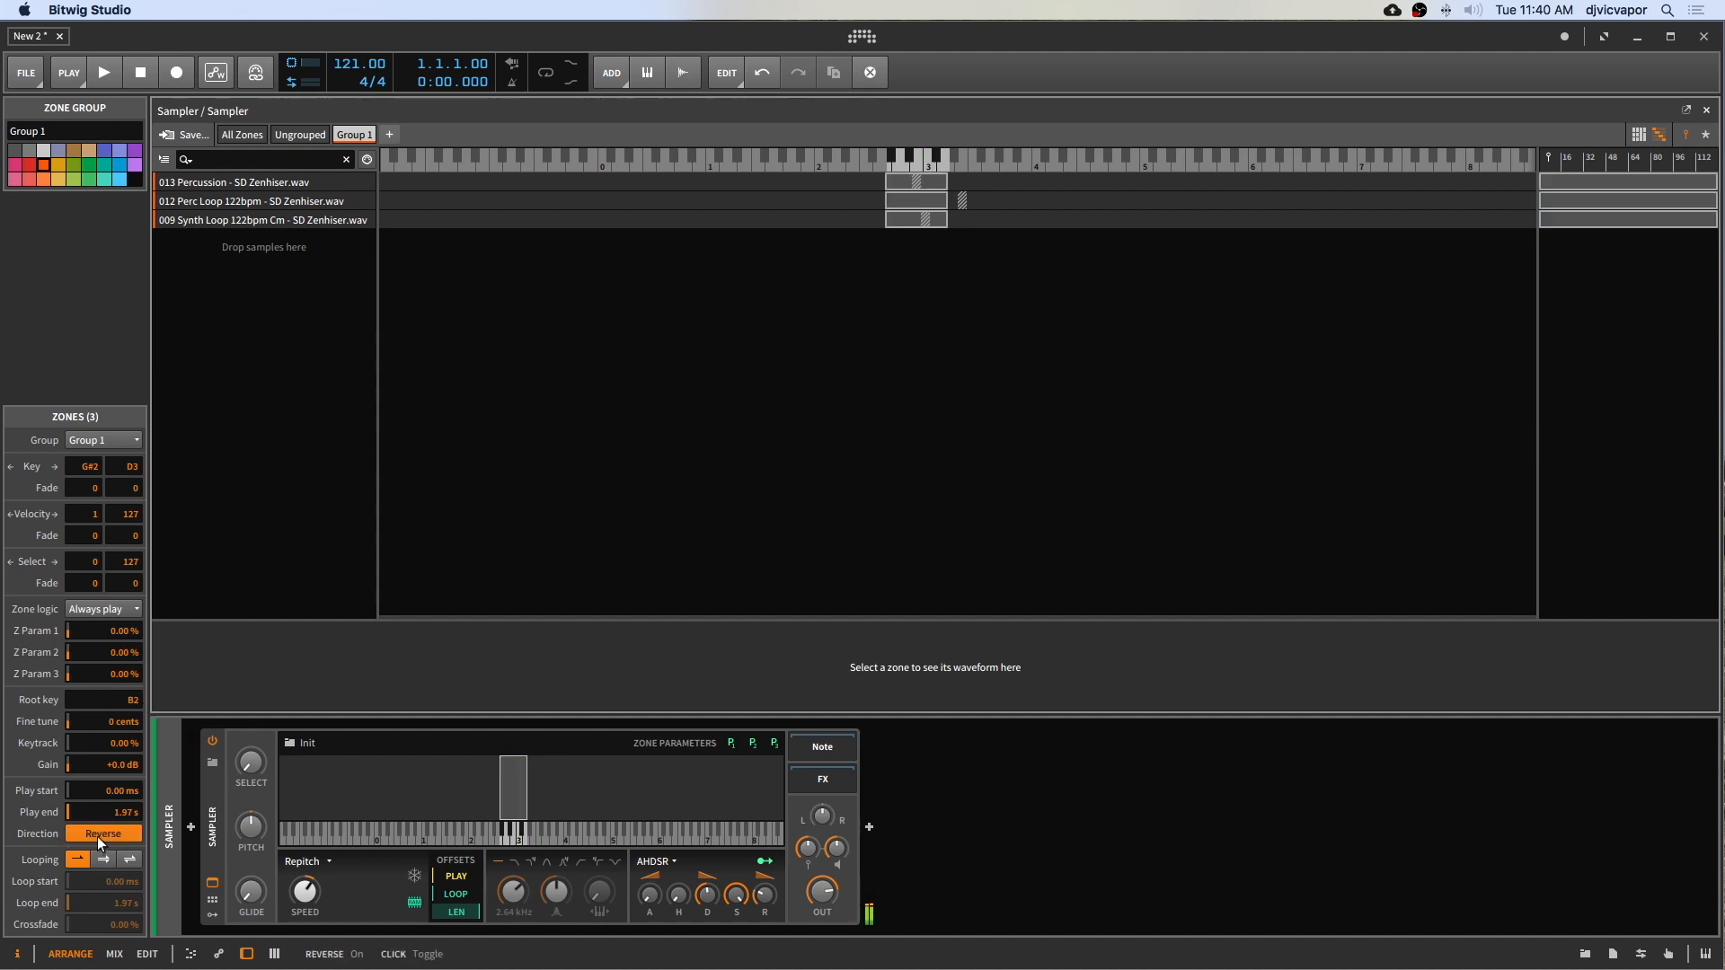
# Step: Switch the group's zone logic to Round-robin and back to Always play
pyautogui.click(93, 608)
pyautogui.click(97, 650)
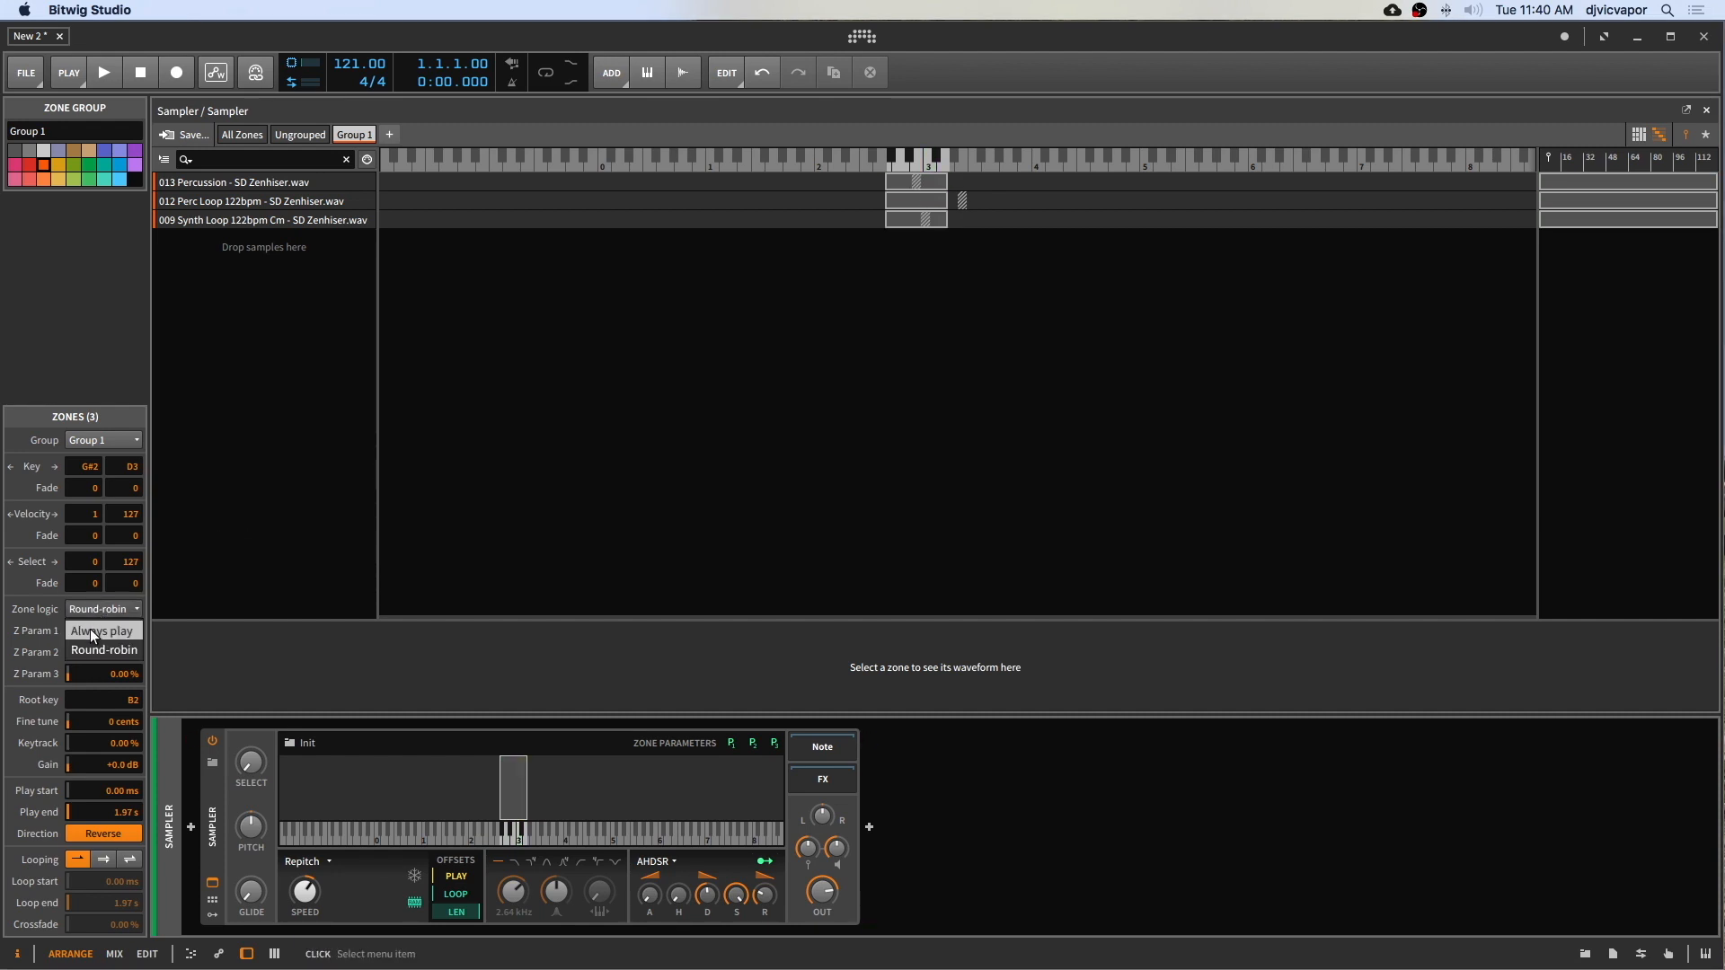
pyautogui.click(90, 629)
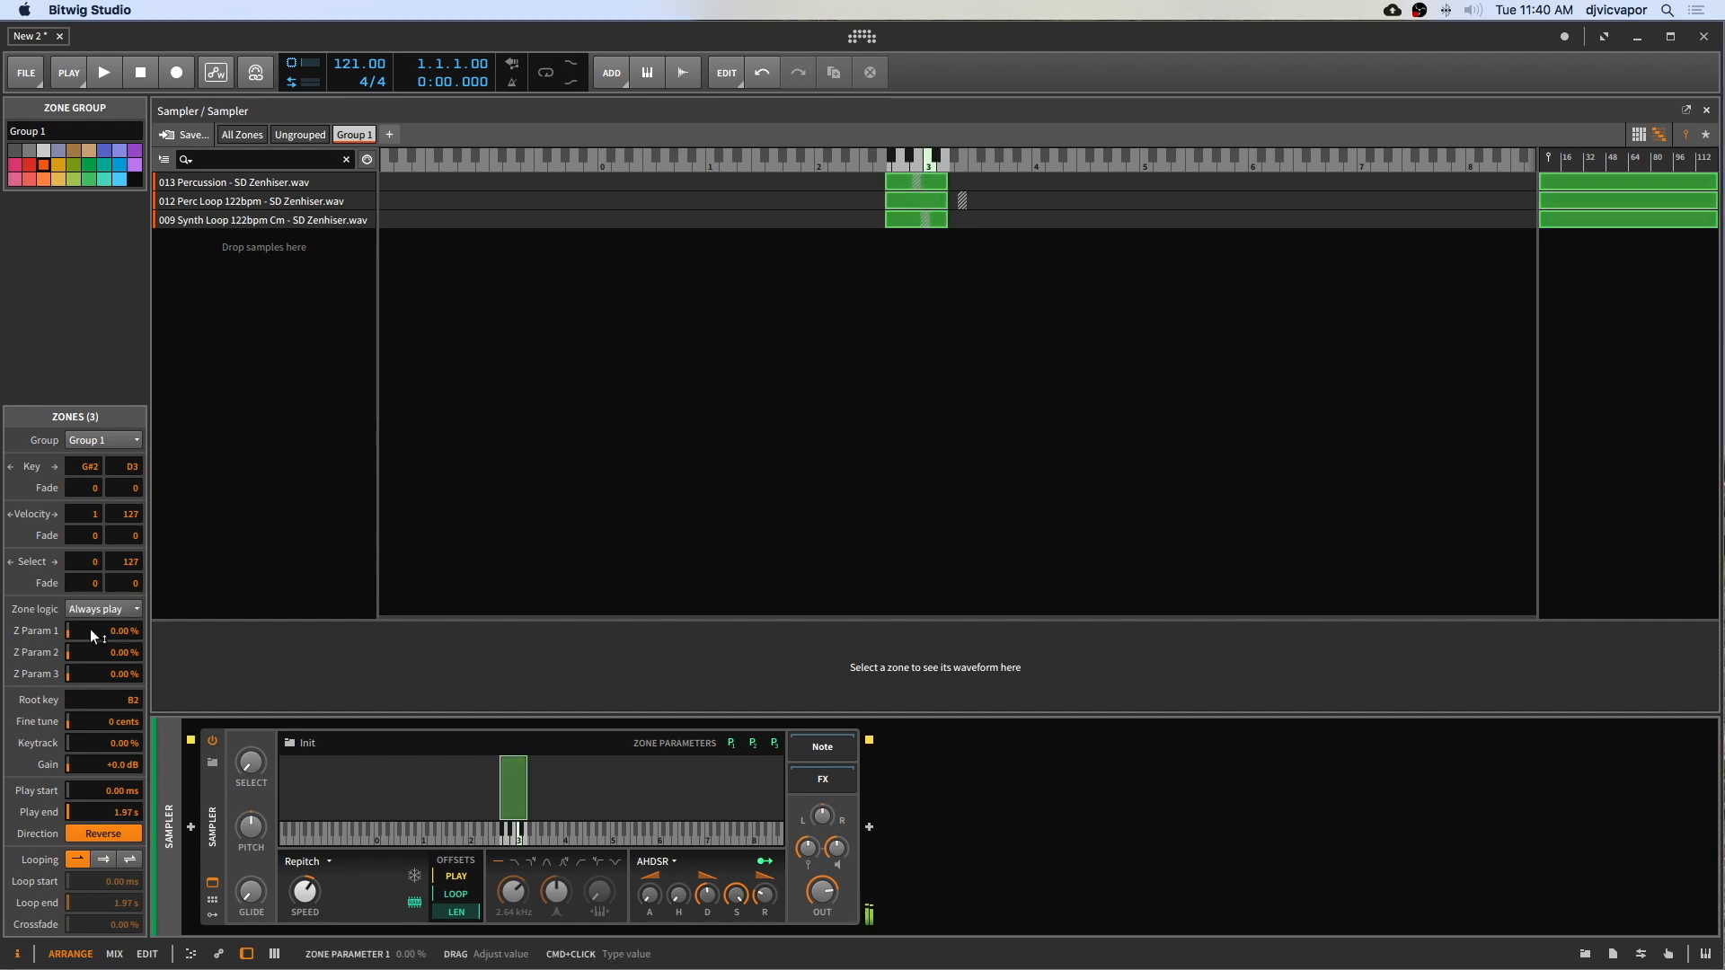
# Step: Cycle the group's looping through single-direction, alternating and off, then turn Reverse off
pyautogui.click(105, 860)
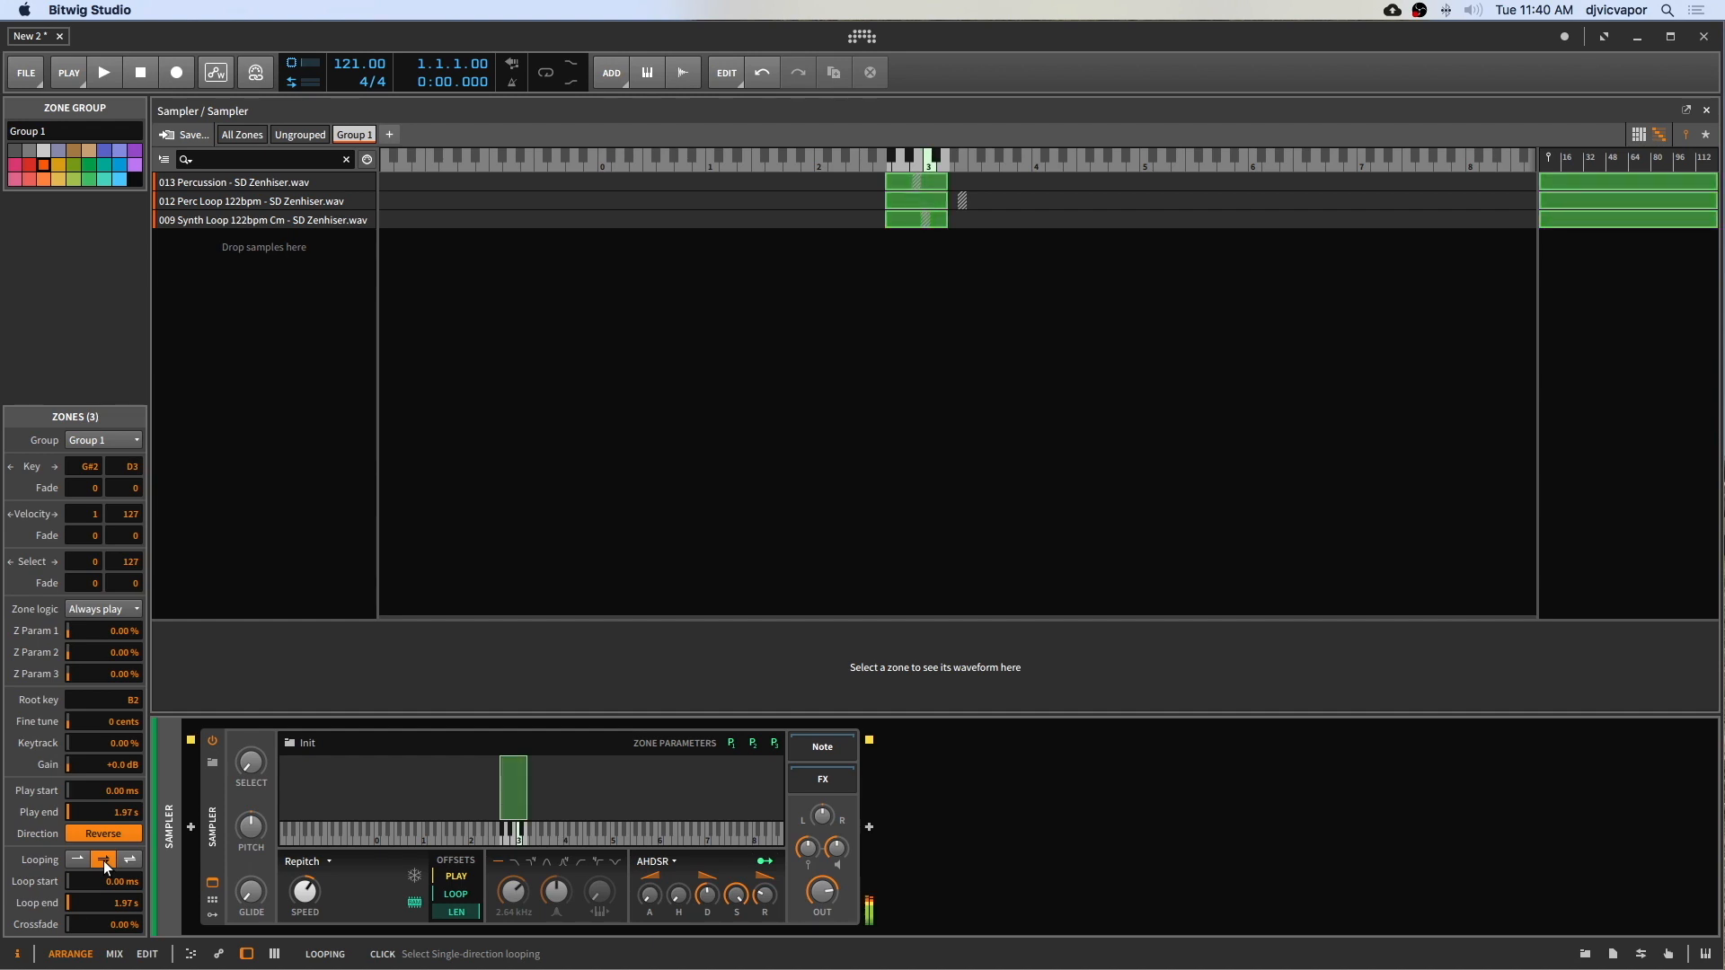
pyautogui.click(127, 859)
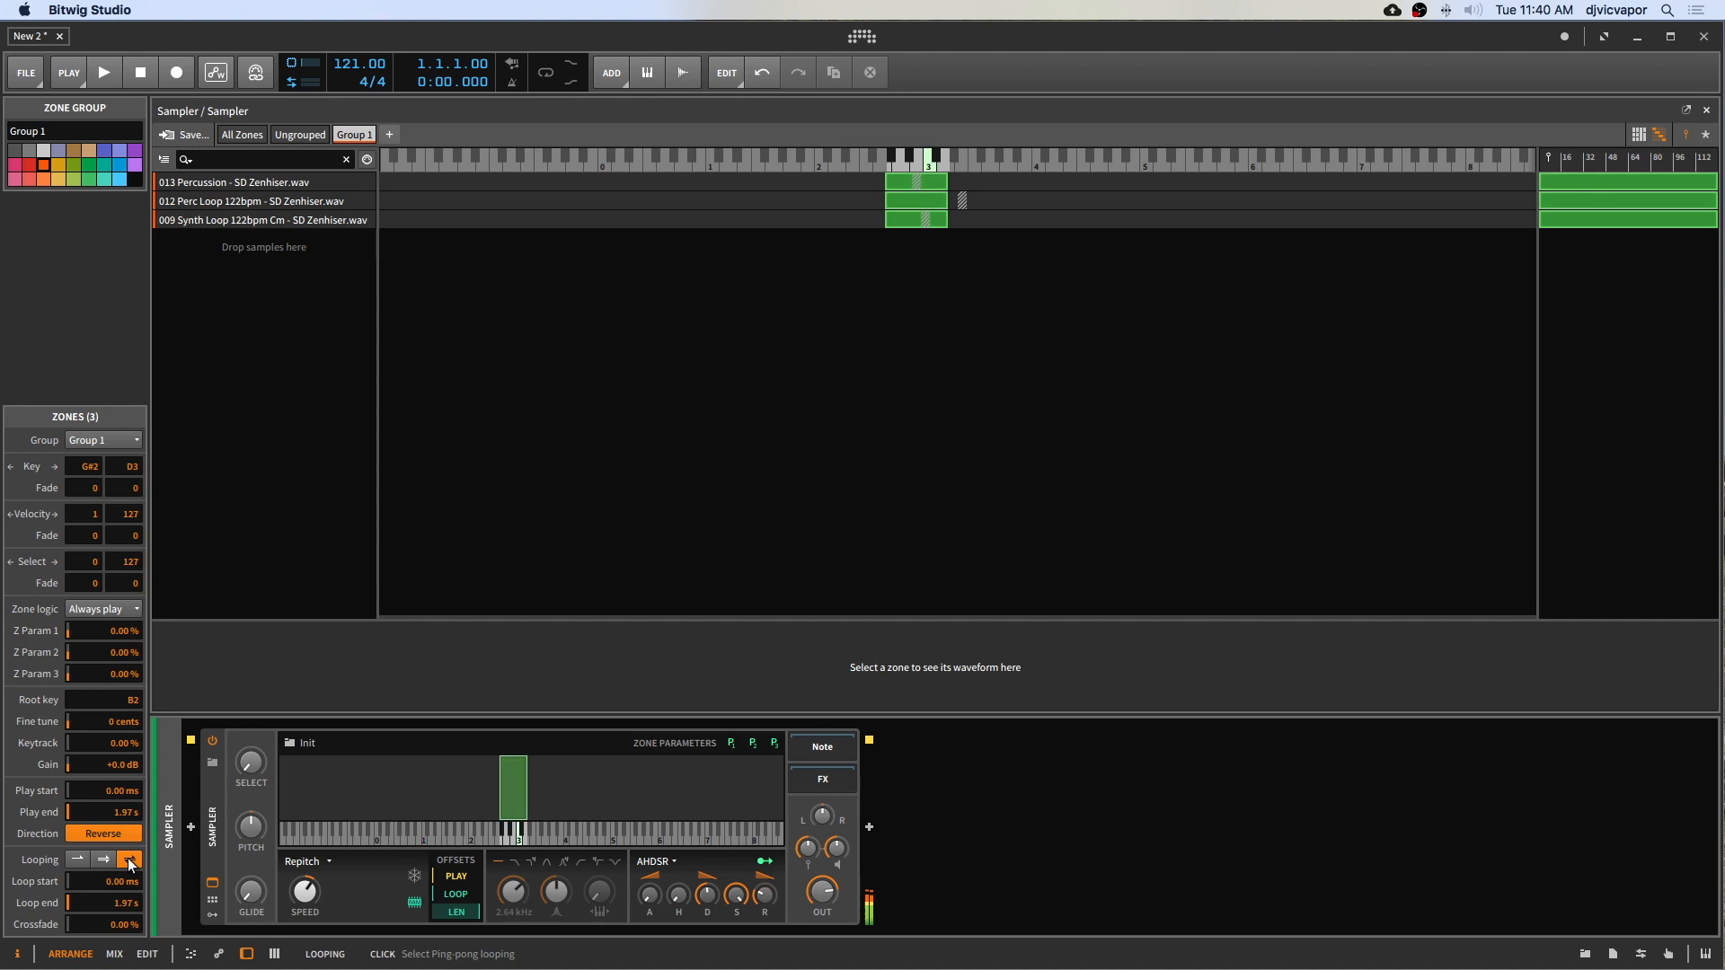
pyautogui.click(78, 859)
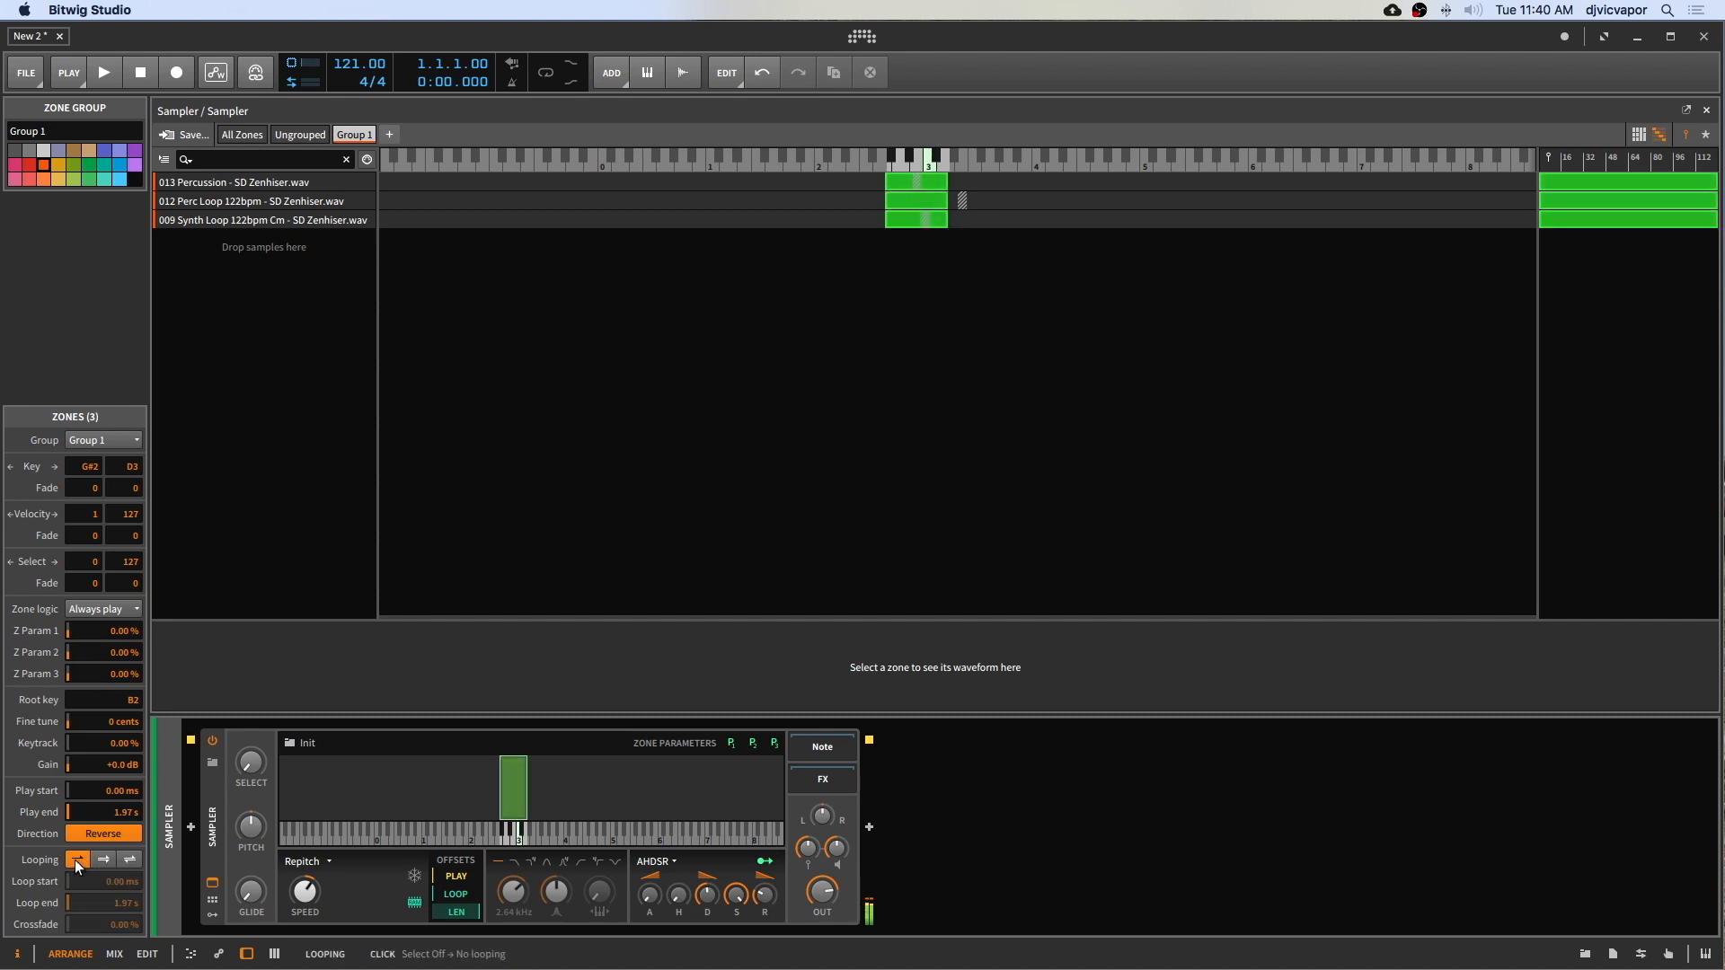
pyautogui.click(98, 835)
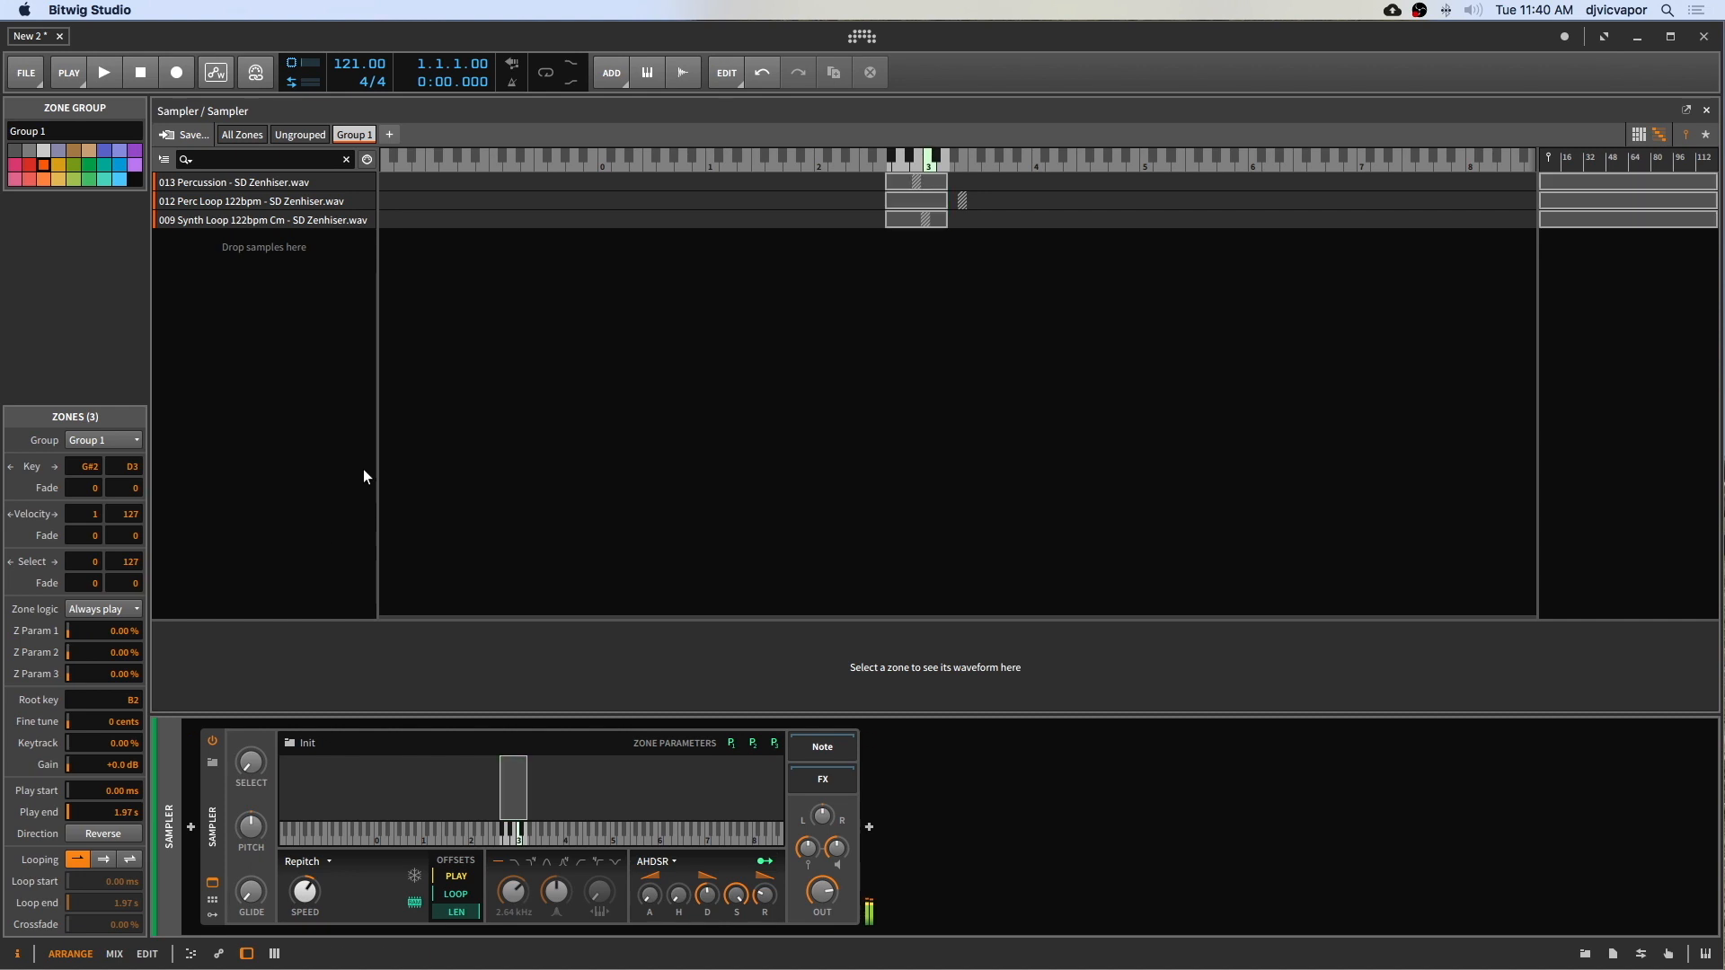